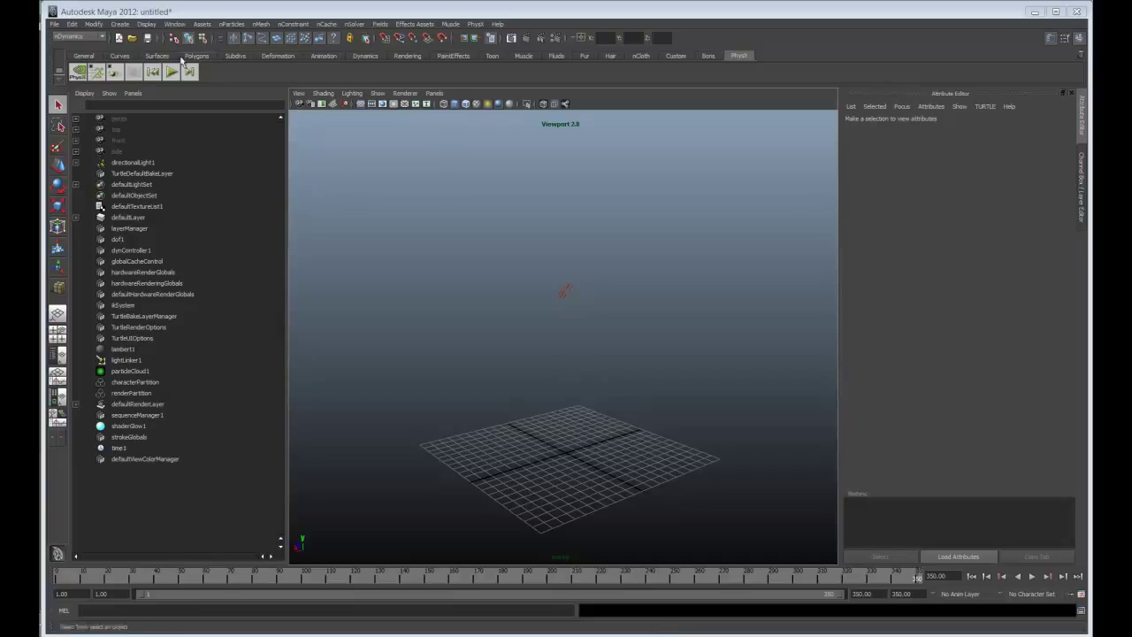
Step: Create a polygon platonic solid at the centre of the grid
click(119, 25)
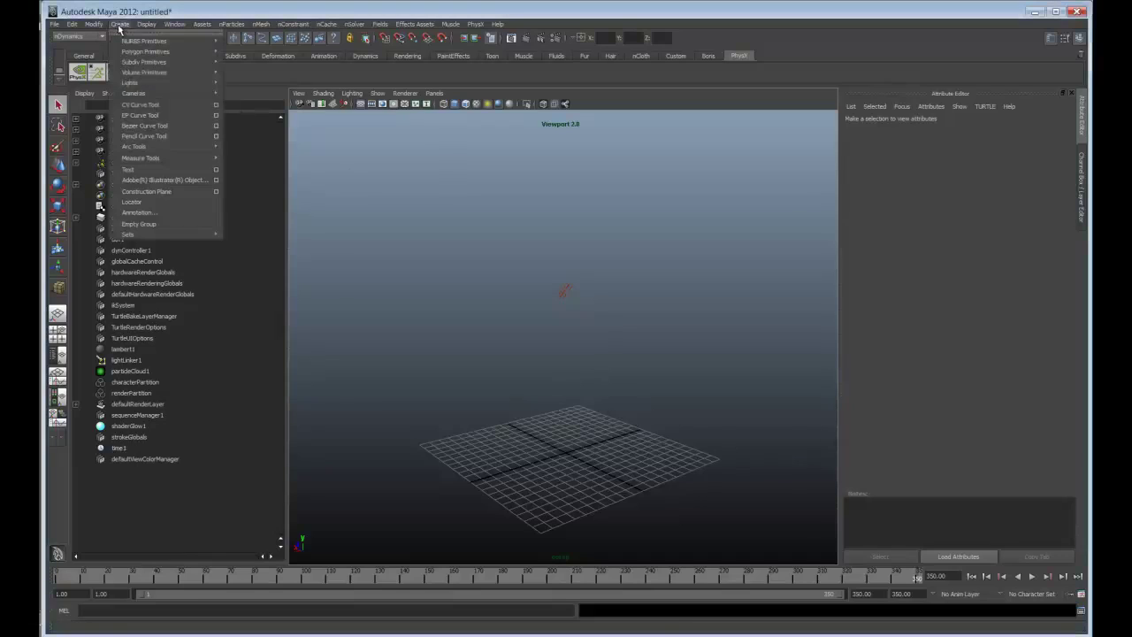
mouse_move(133, 59)
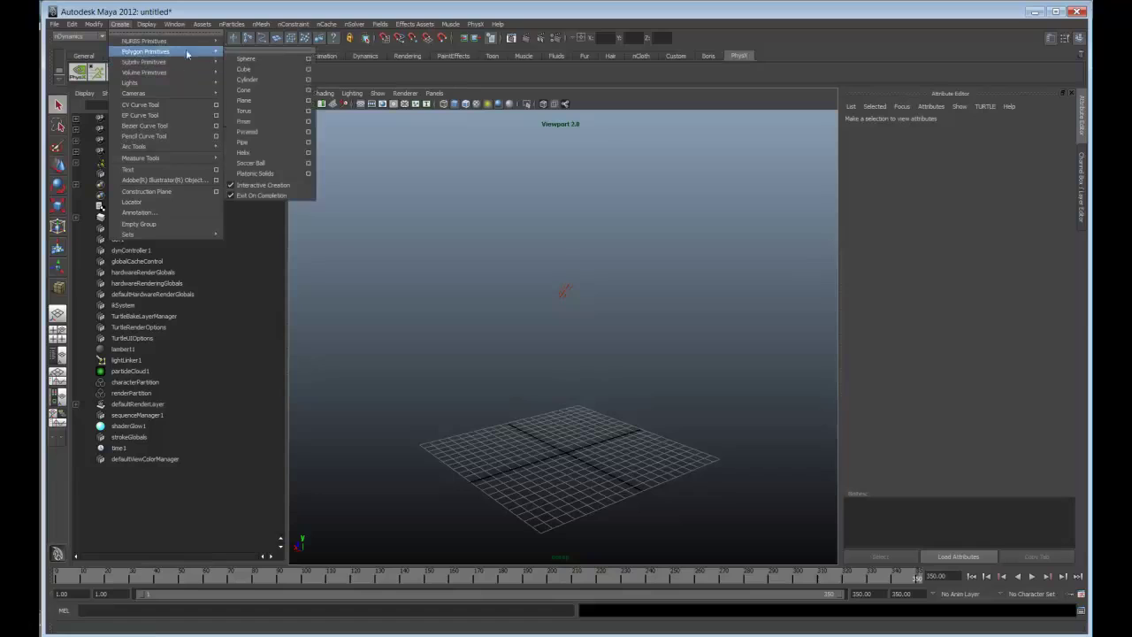
click(272, 174)
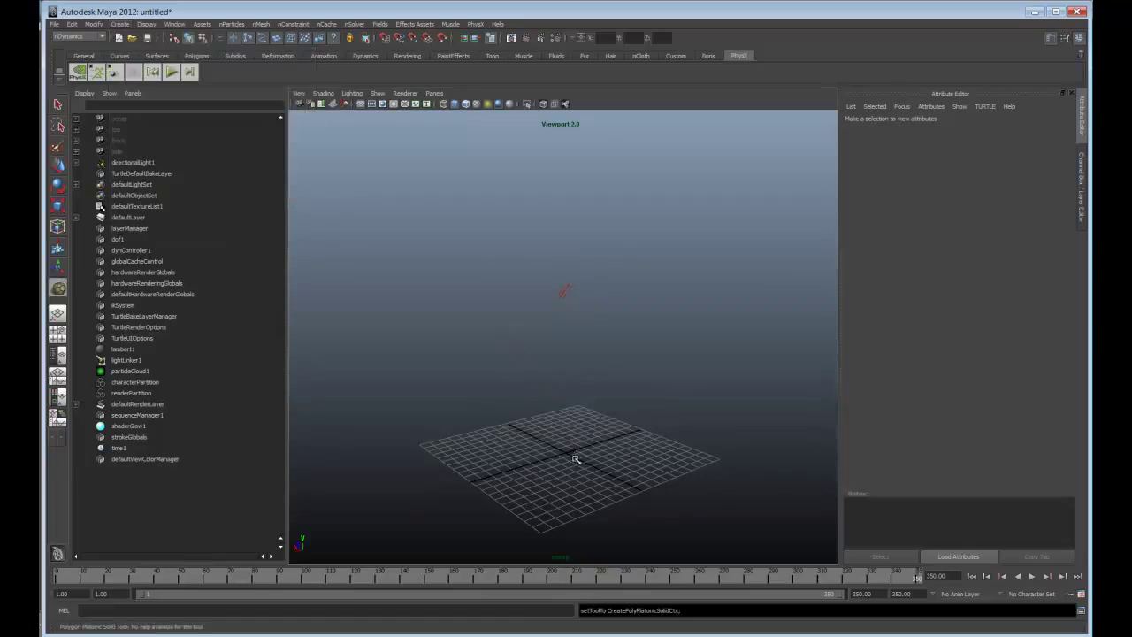
drag(571, 456, 572, 452)
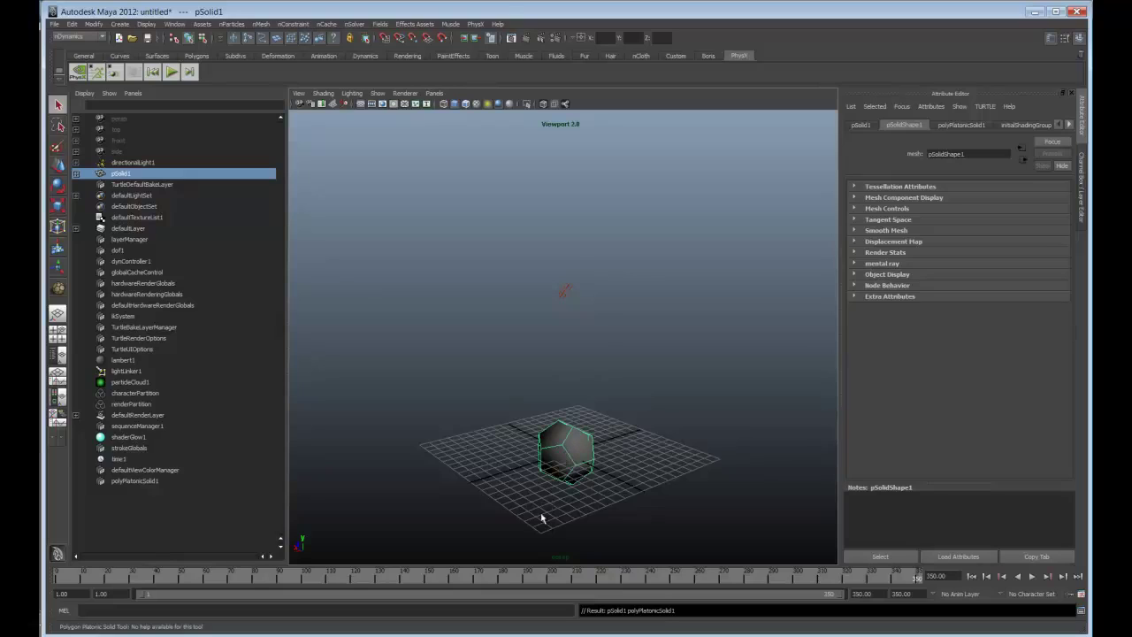
Step: Smooth the platonic solid's mesh twice to round it into a ball
shift+right_drag(542, 507, 542, 507)
click(618, 444)
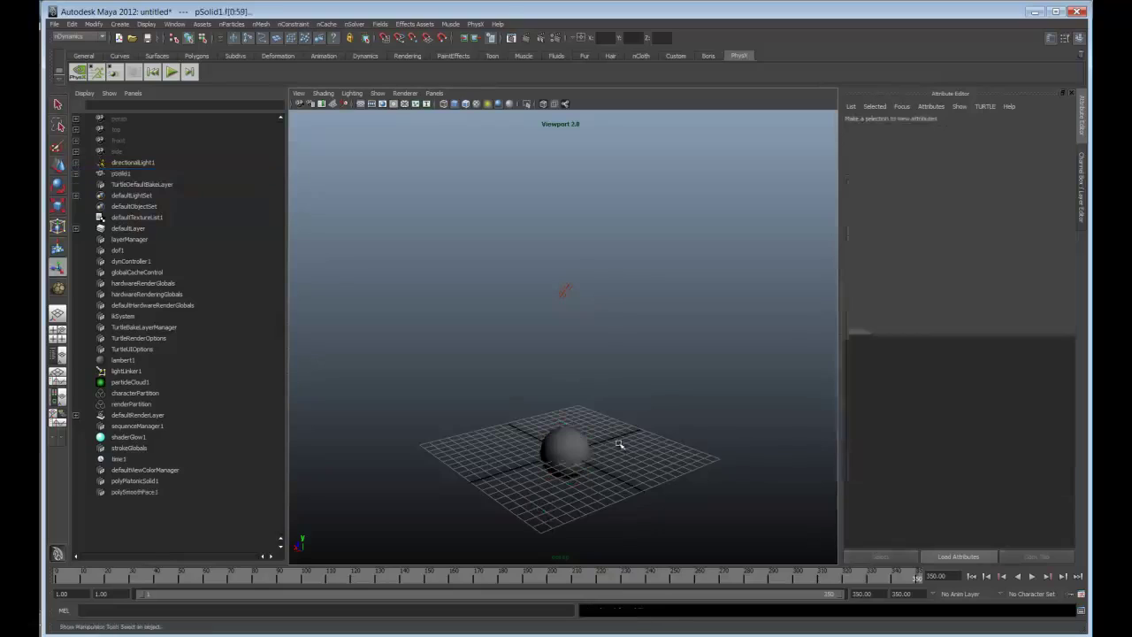
click(573, 452)
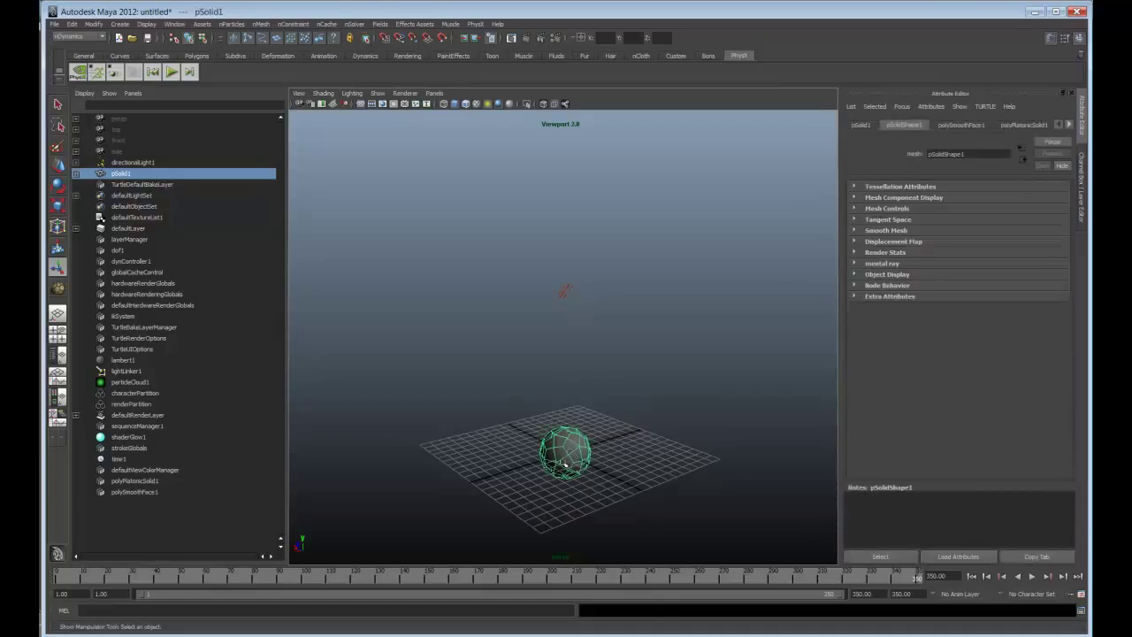
key(g)
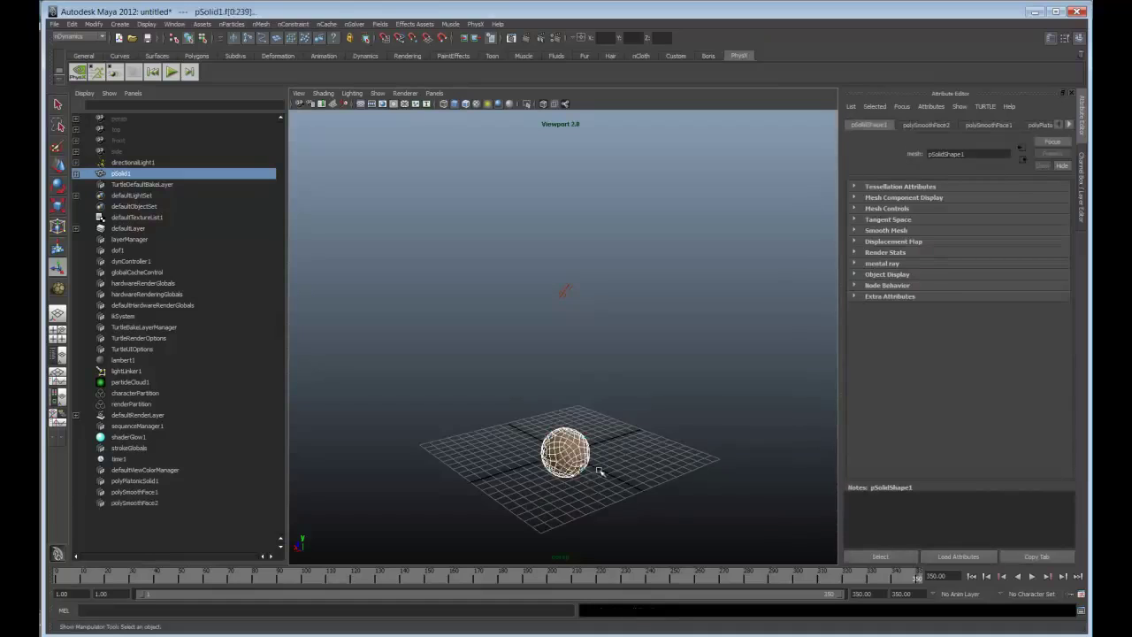
Step: Move the smoothed ball straight up above the grid to a Y height of about 162 units
click(599, 472)
click(582, 452)
key(w)
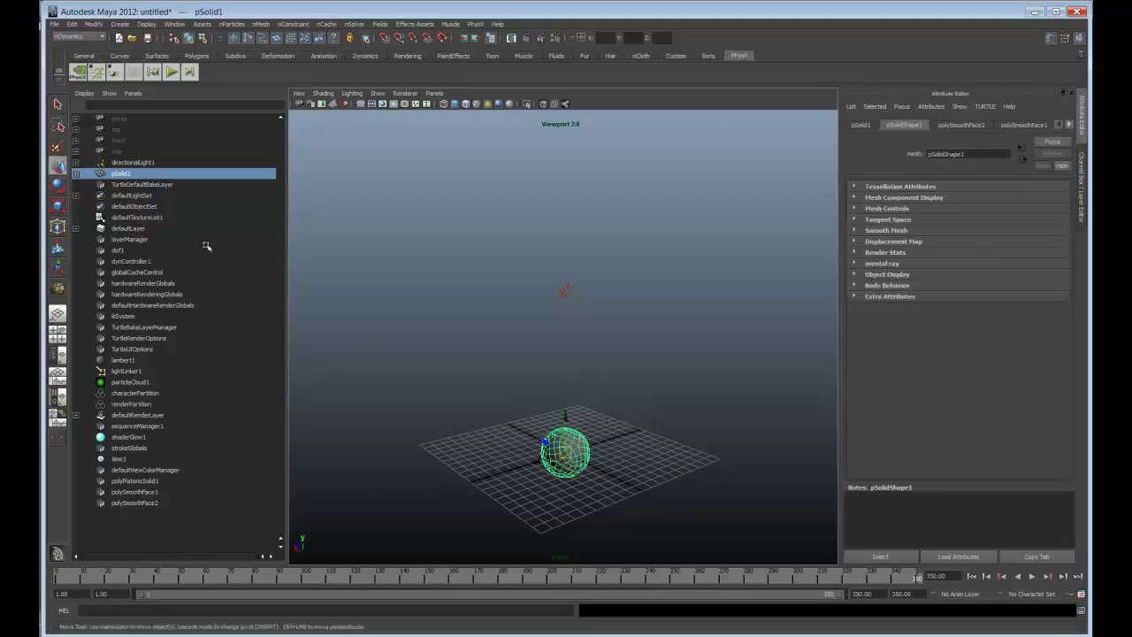
drag(570, 427, 566, 242)
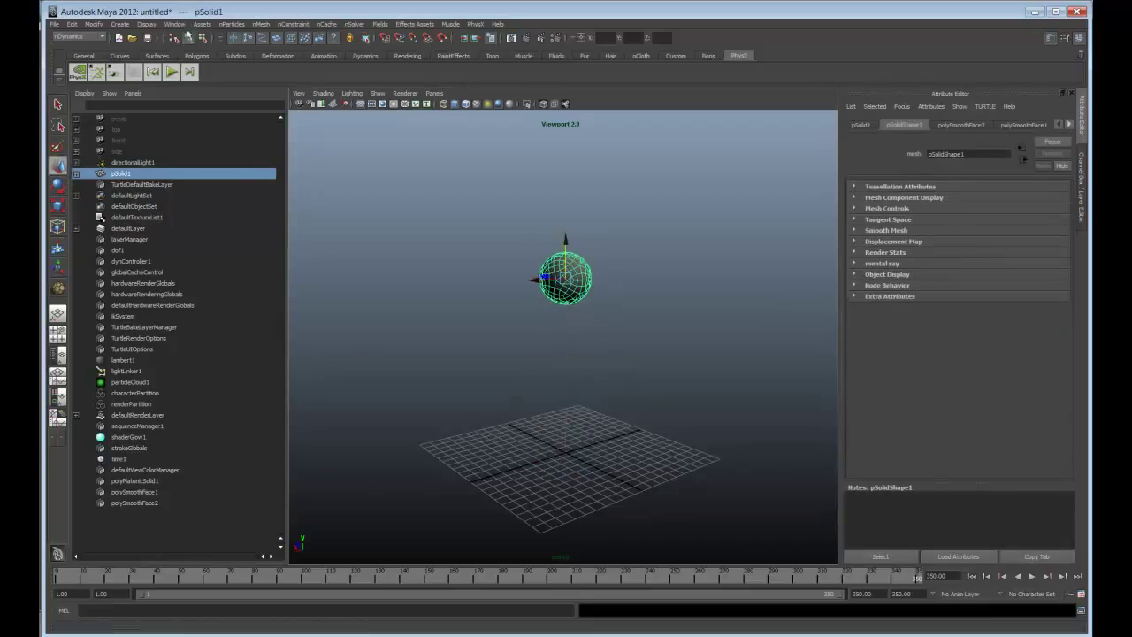
Step: Create a wide, thin polygon cube beneath the ball as a floor extending well beyond the grid
click(120, 24)
mouse_move(135, 52)
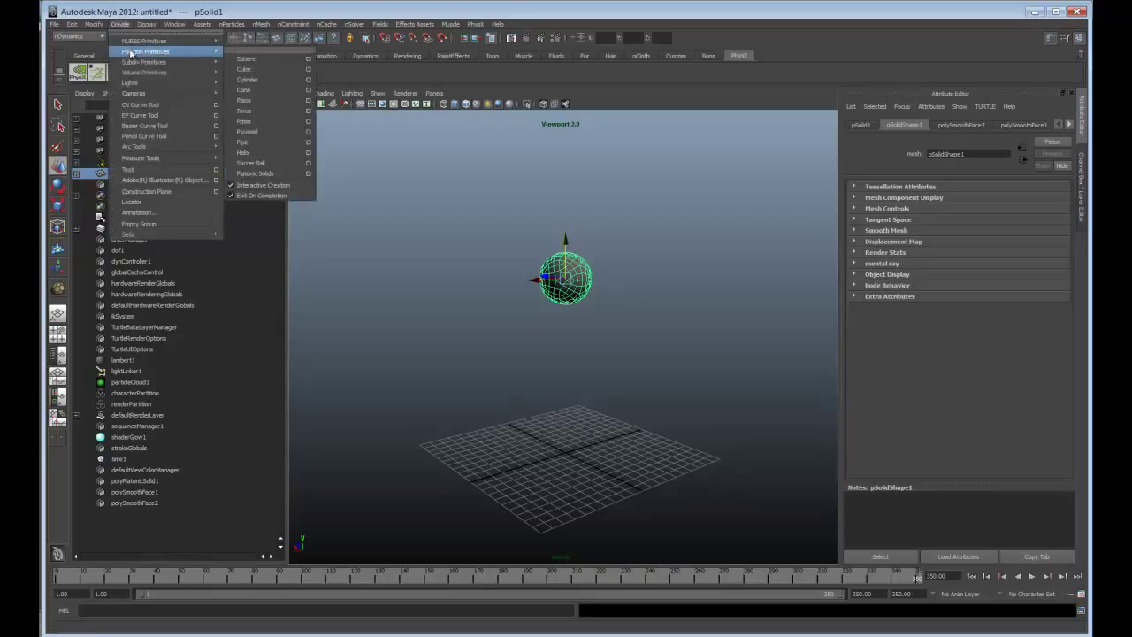
click(245, 69)
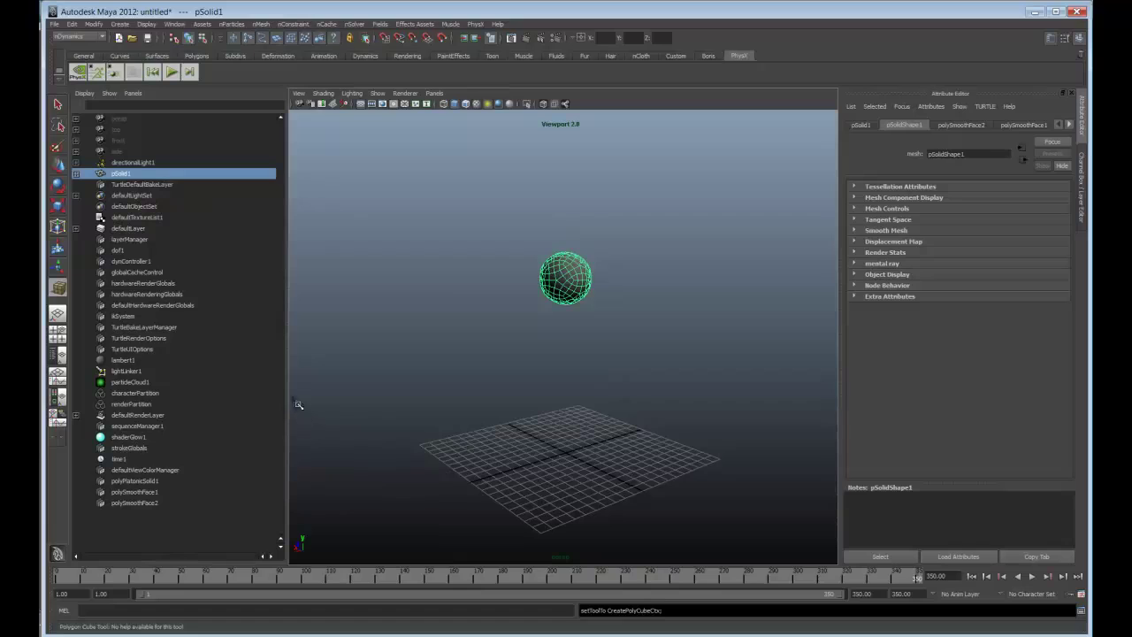
mouse_move(297, 401)
mouse_down()
mouse_move(460, 566)
mouse_move(796, 521)
mouse_move(932, 425)
mouse_up()
drag(815, 467, 814, 450)
mouse_move(682, 465)
alt+mouse_down()
mouse_move(652, 495)
mouse_move(668, 478)
alt+mouse_up()
Step: Set the floor cube's Translate X, Y and Z to 0 to centre it at the origin
click(1085, 166)
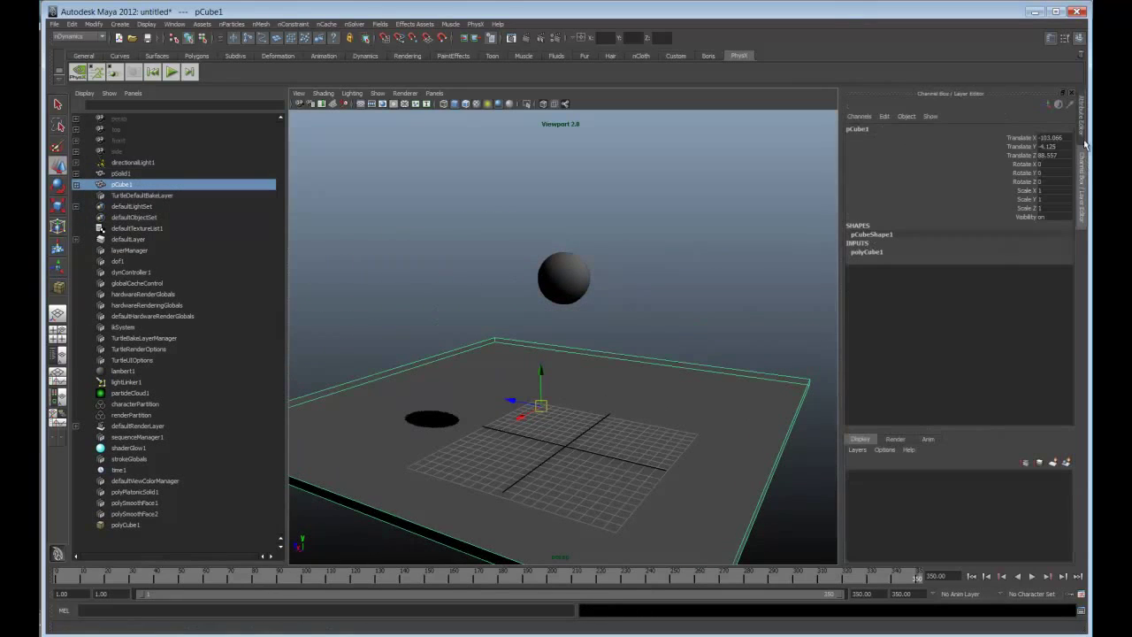
drag(1066, 140, 1054, 157)
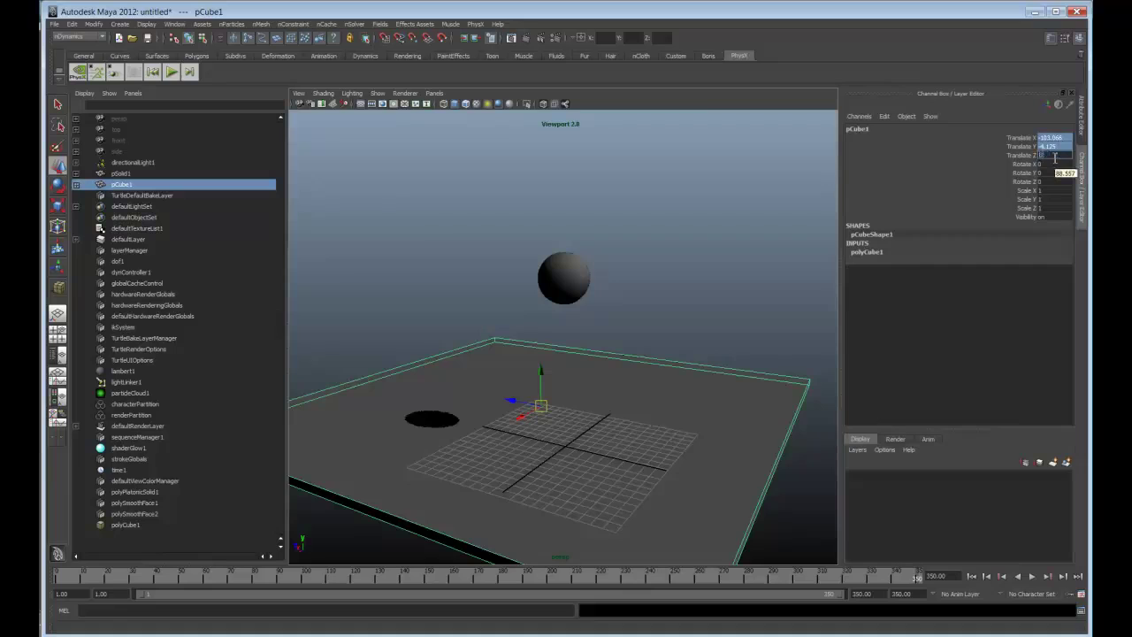
text(0)
key(Return)
Step: Assign a new Blinn material to the ball
alt+drag(678, 451, 540, 437)
alt+right_drag(540, 437, 631, 435)
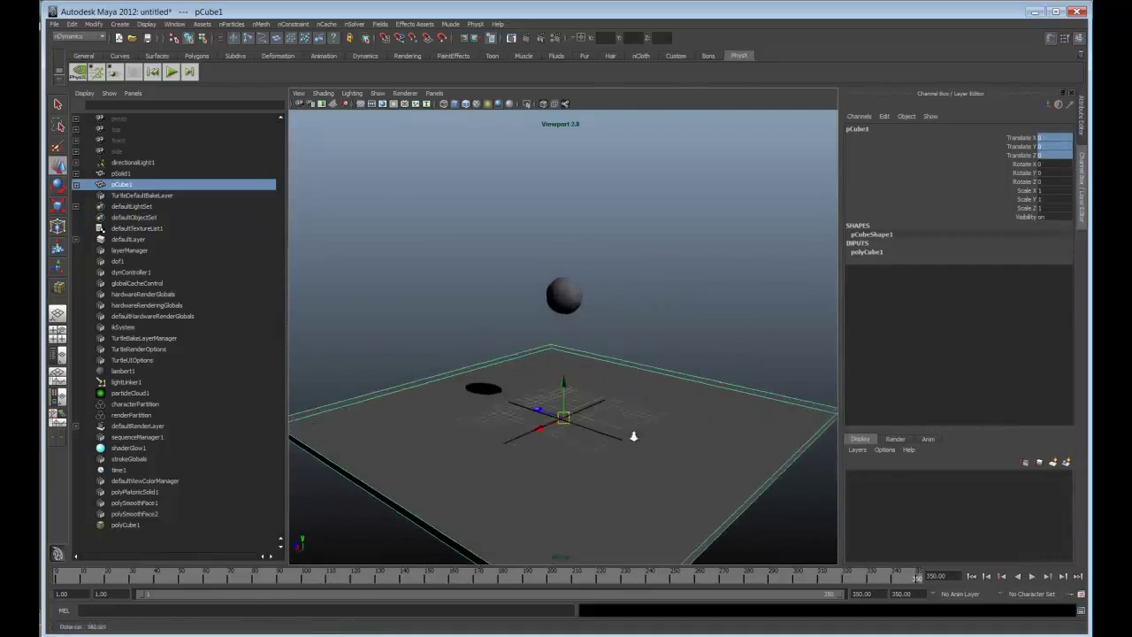
click(568, 293)
mouse_move(573, 294)
alt+right_down()
mouse_move(583, 308)
mouse_move(580, 277)
alt+right_up()
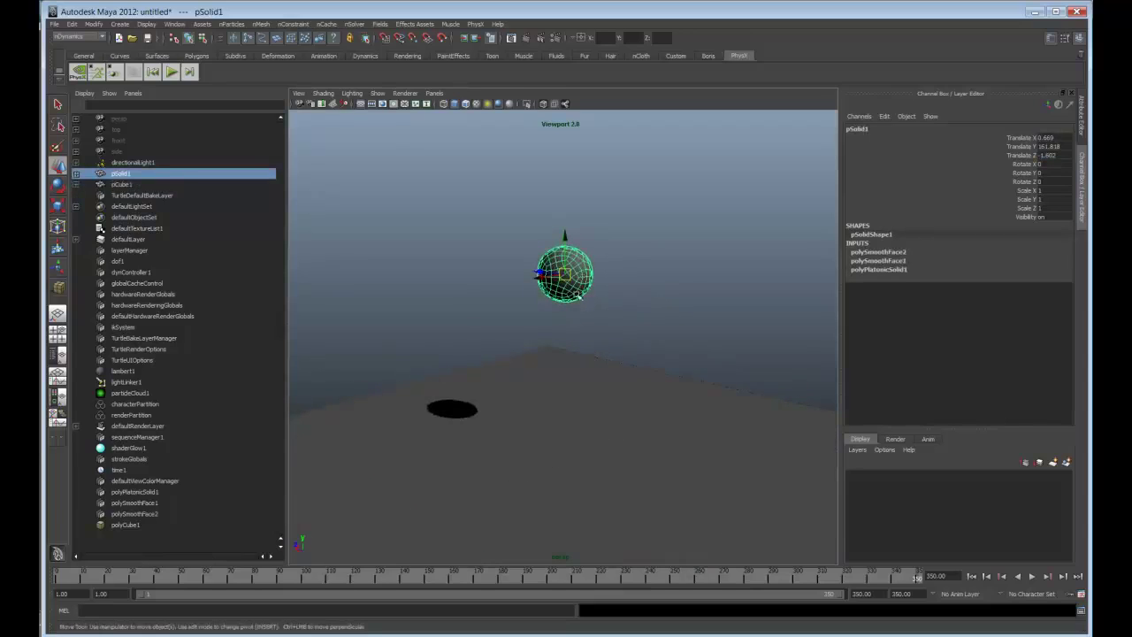
right_click(582, 433)
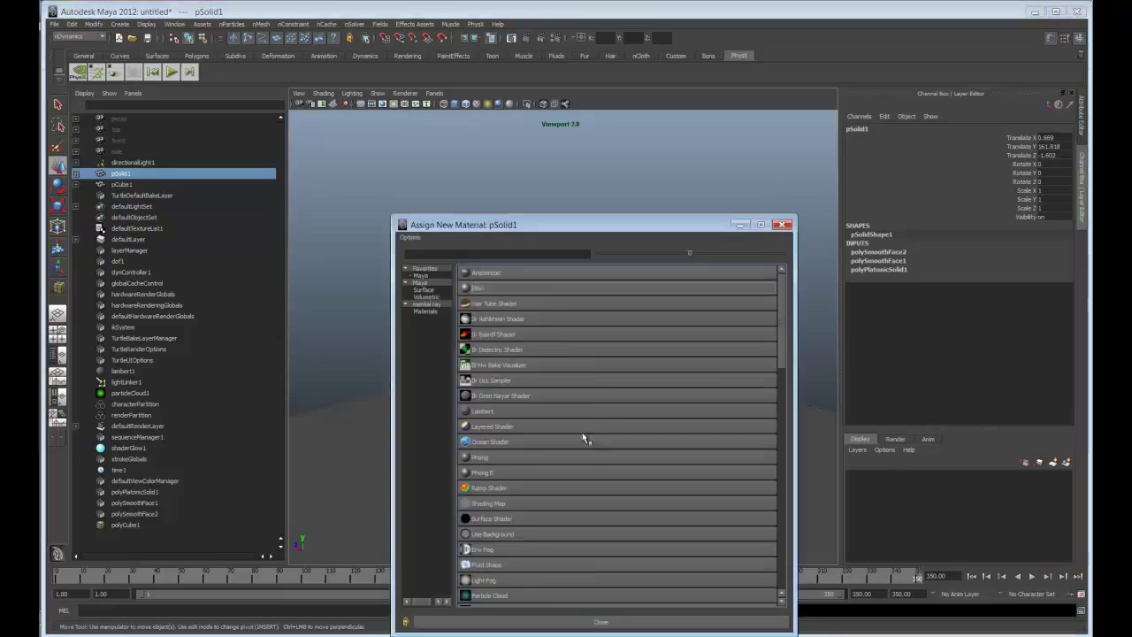
click(503, 293)
Step: Map a Checker texture to the Color attribute of the ball's Blinn material
click(1081, 122)
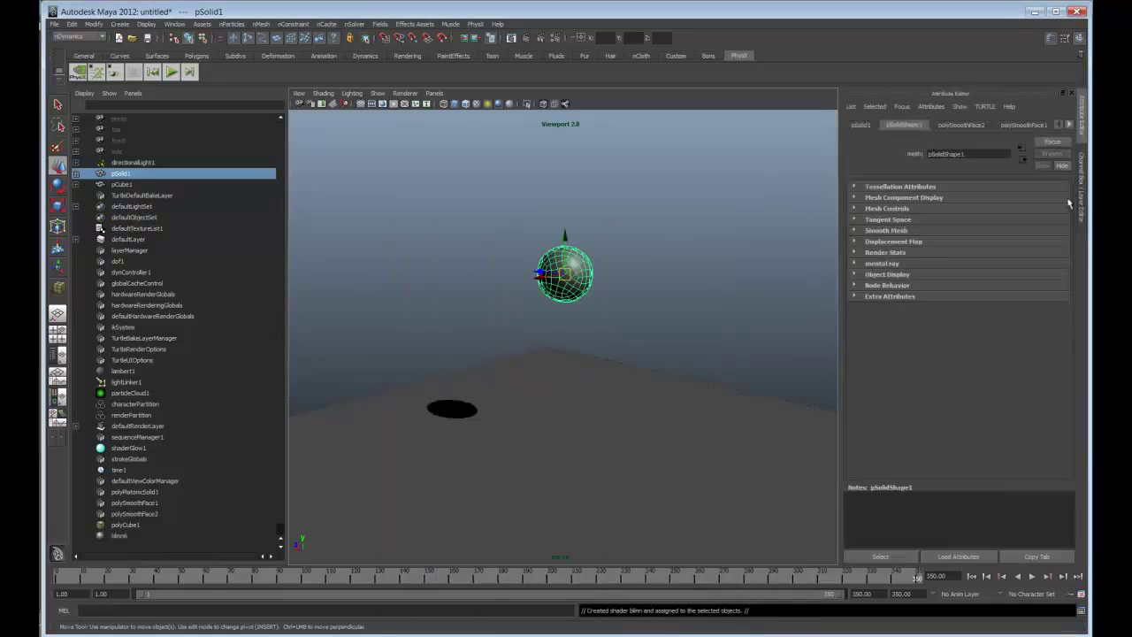
click(1070, 126)
click(1070, 126)
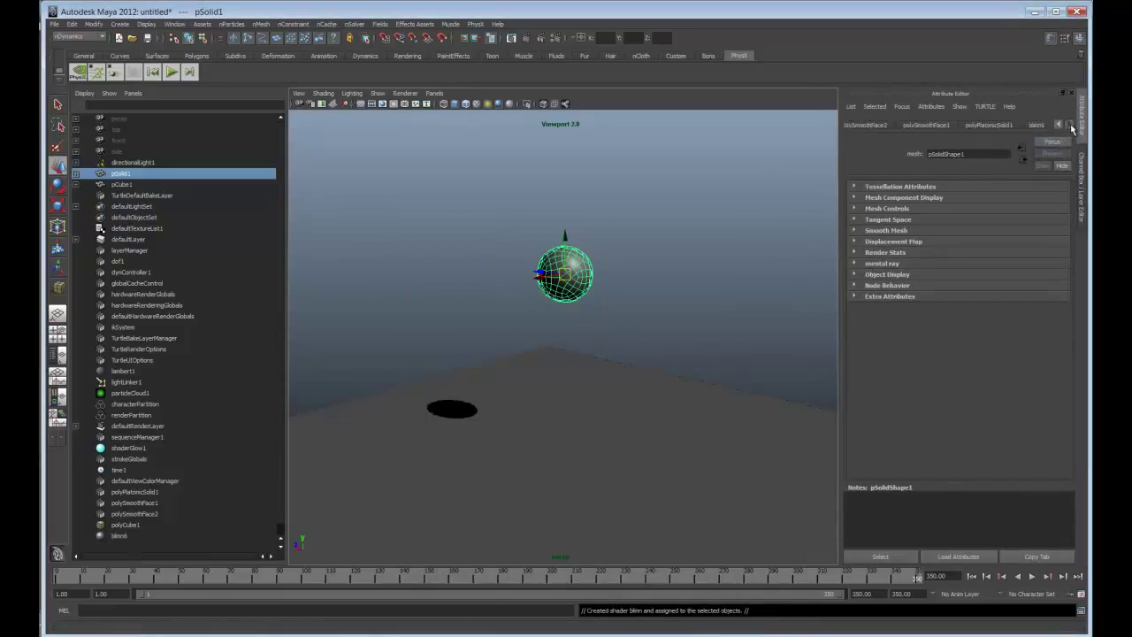
click(1036, 126)
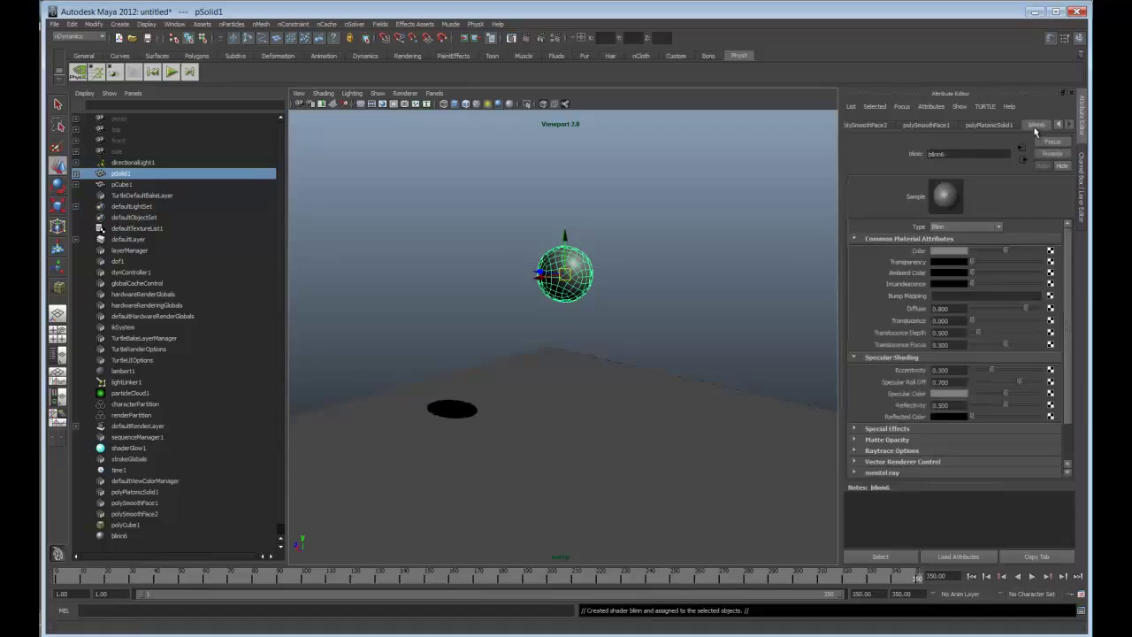
click(1050, 251)
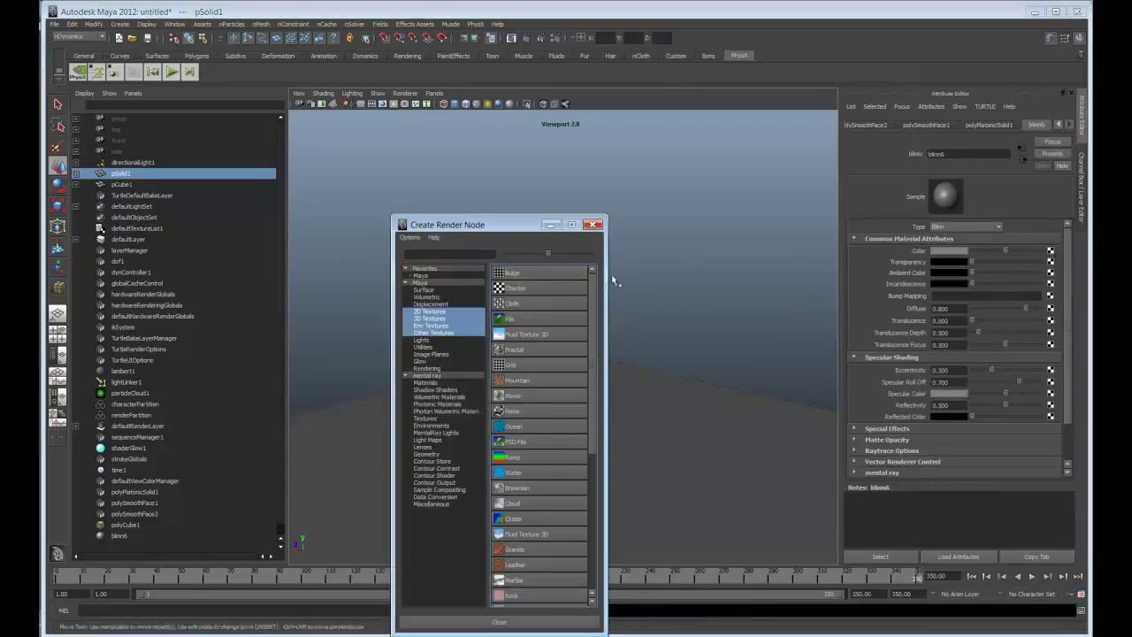
click(512, 288)
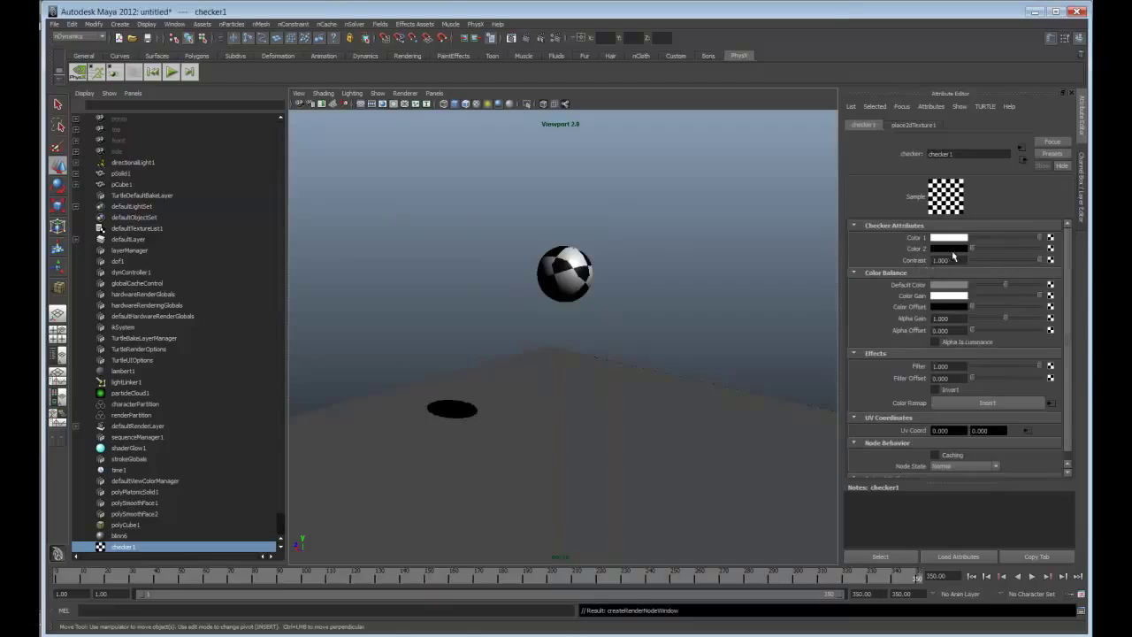
Step: Set the checker texture's Color 2 to red and its Color 1 to blue
click(951, 250)
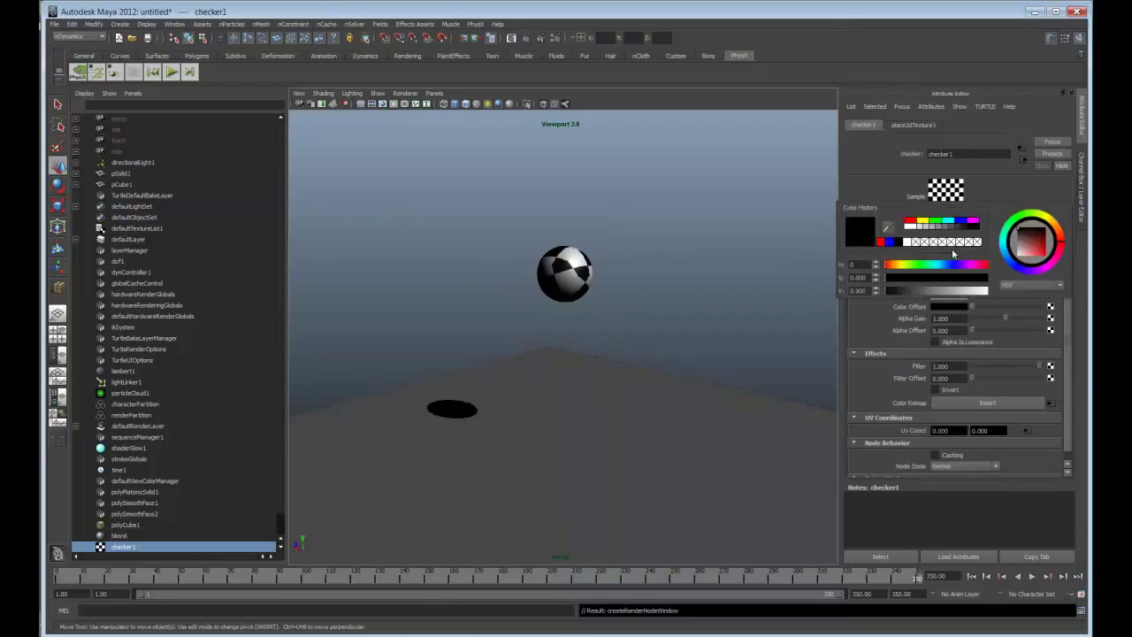
click(912, 224)
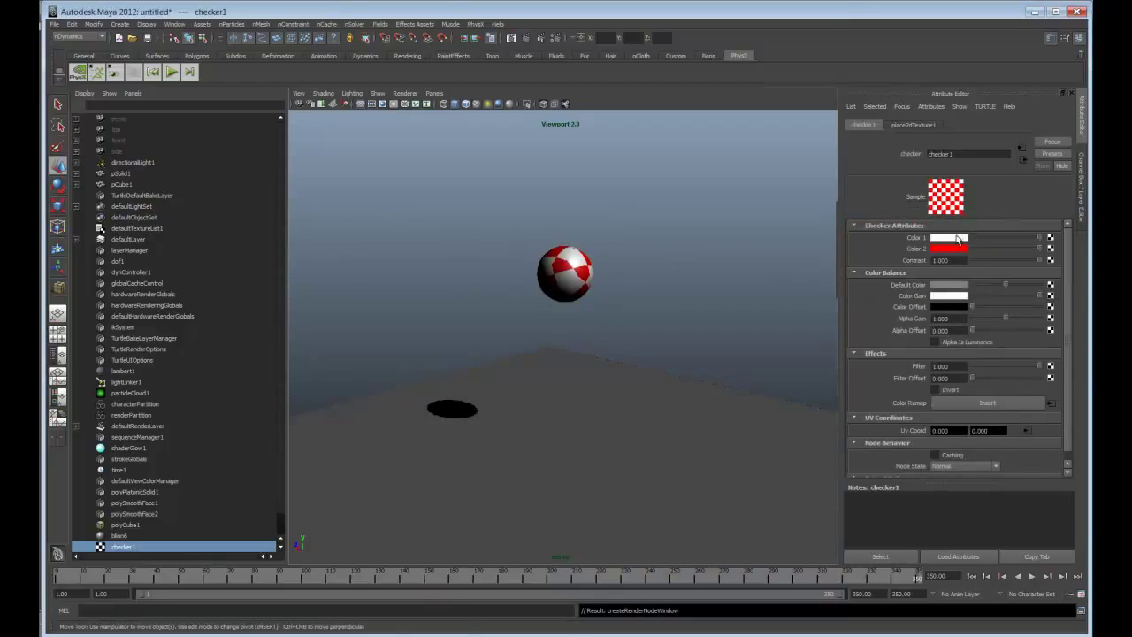
click(956, 239)
click(966, 210)
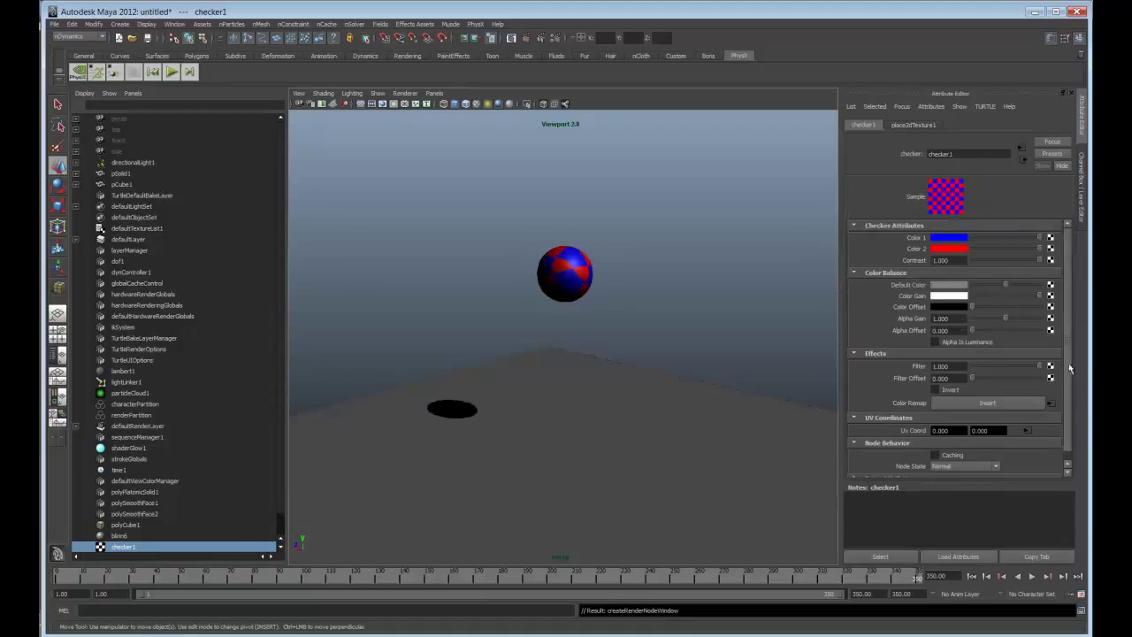
Step: Set the checker texture placement's Repeat UV to 8 in both directions
scroll(1068, 368, down, 1)
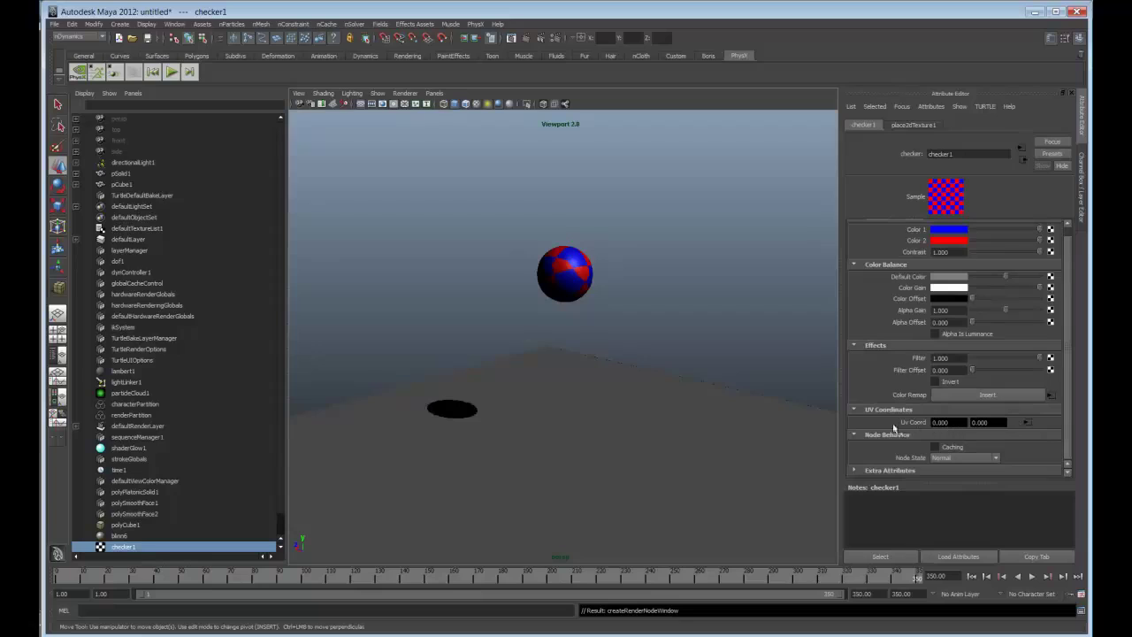
click(1023, 423)
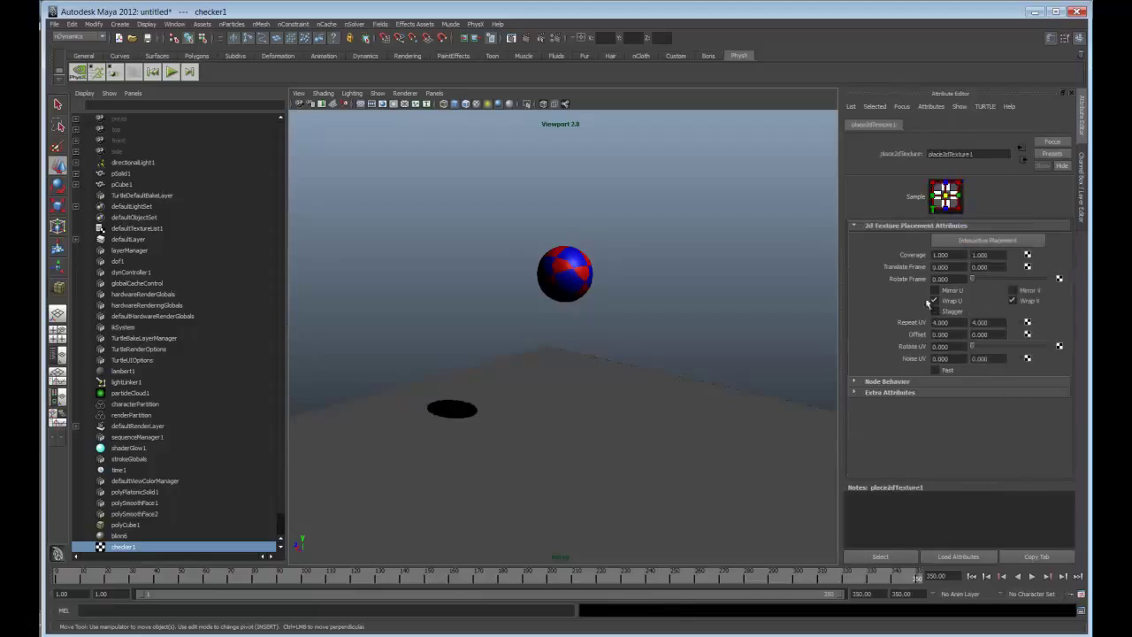
drag(954, 323, 886, 320)
text(8)
key(Return)
drag(980, 323, 902, 312)
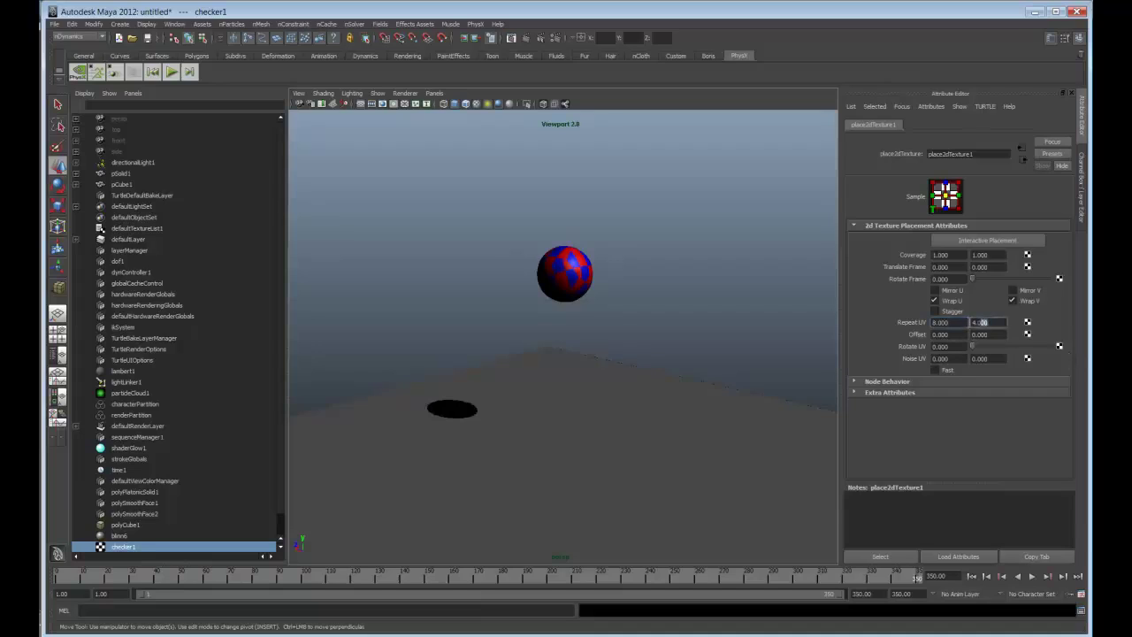
text(8)
key(Return)
click(654, 320)
Step: Convert the checkered ball into an nCloth object using the nDynamics menu set
alt+right_drag(521, 324, 659, 327)
mouse_move(660, 328)
alt+mouse_down()
mouse_move(589, 322)
mouse_move(650, 327)
alt+mouse_up()
alt+right_drag(699, 306, 665, 302)
alt+drag(665, 303, 655, 296)
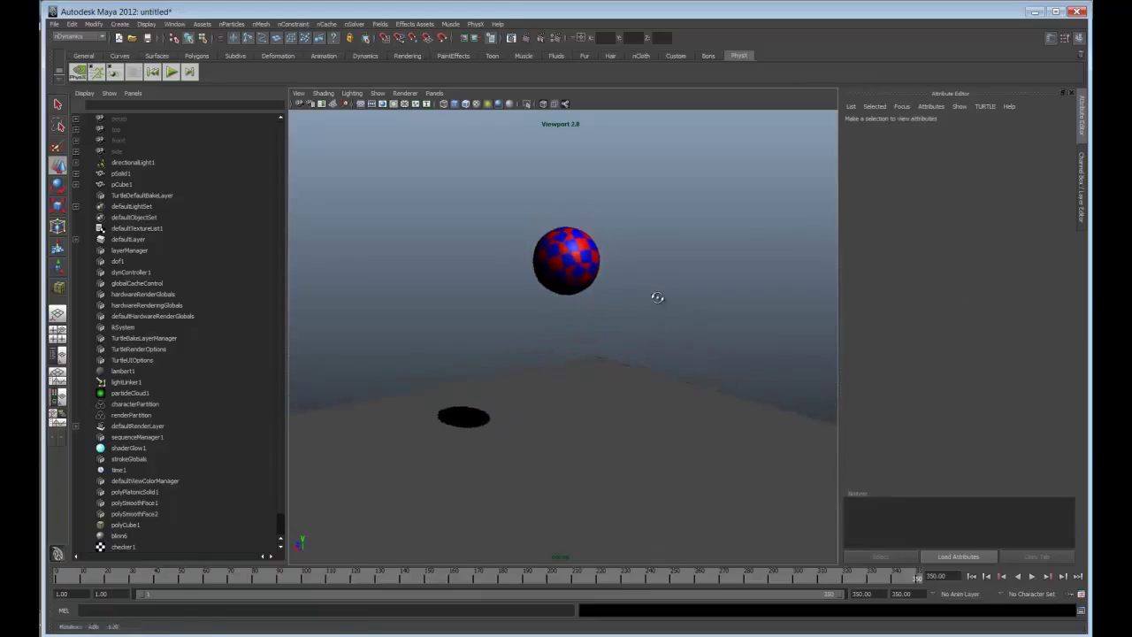
click(594, 265)
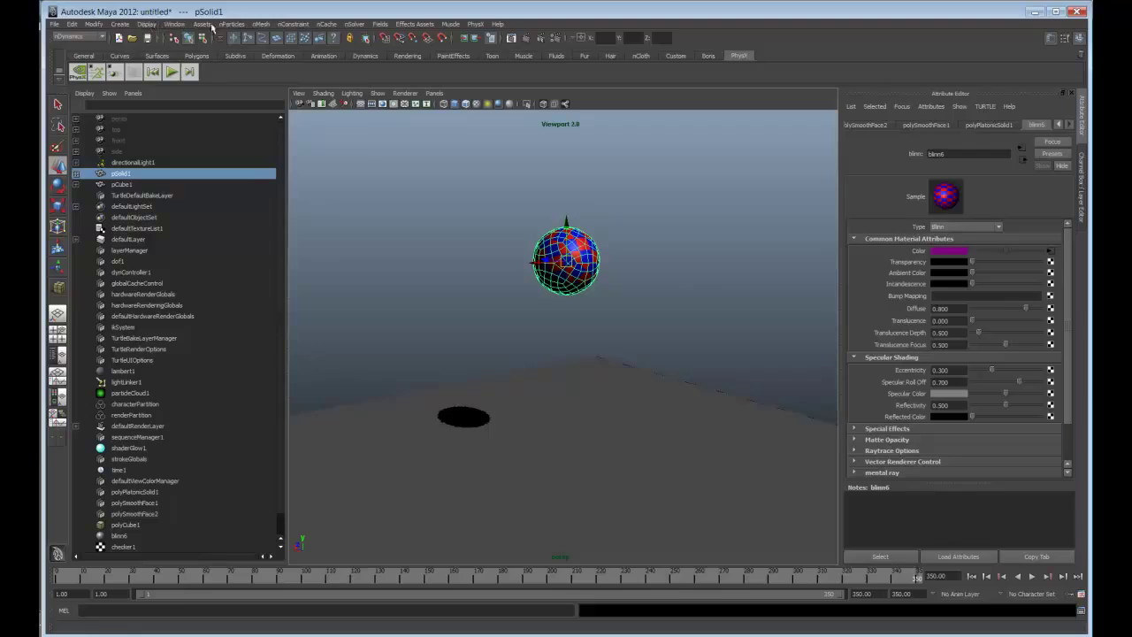
click(262, 24)
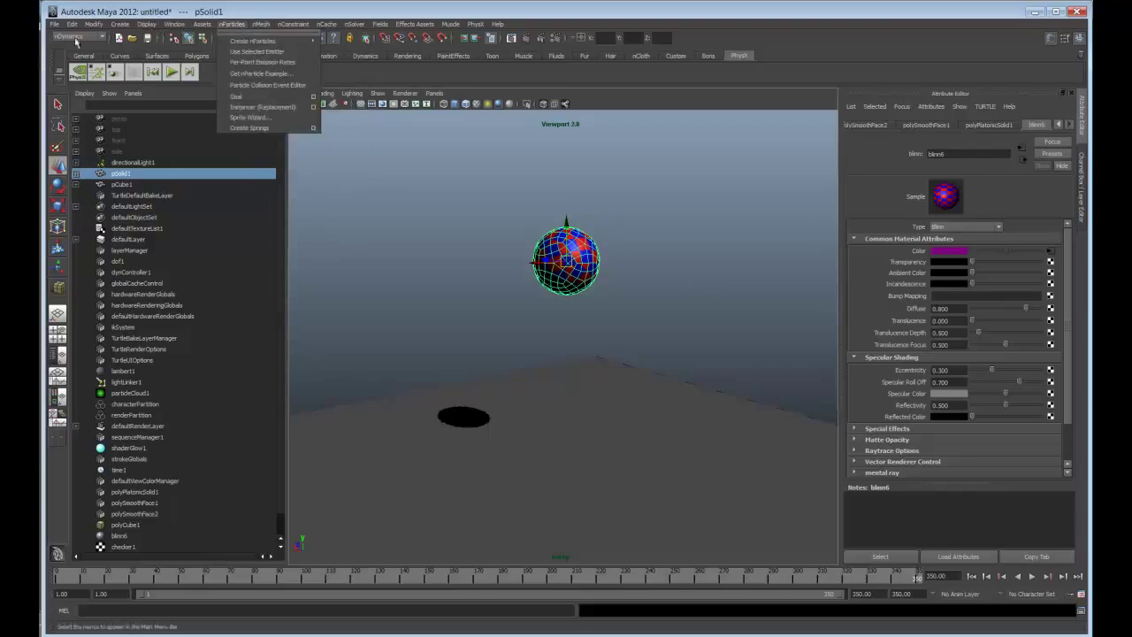
click(78, 36)
click(74, 82)
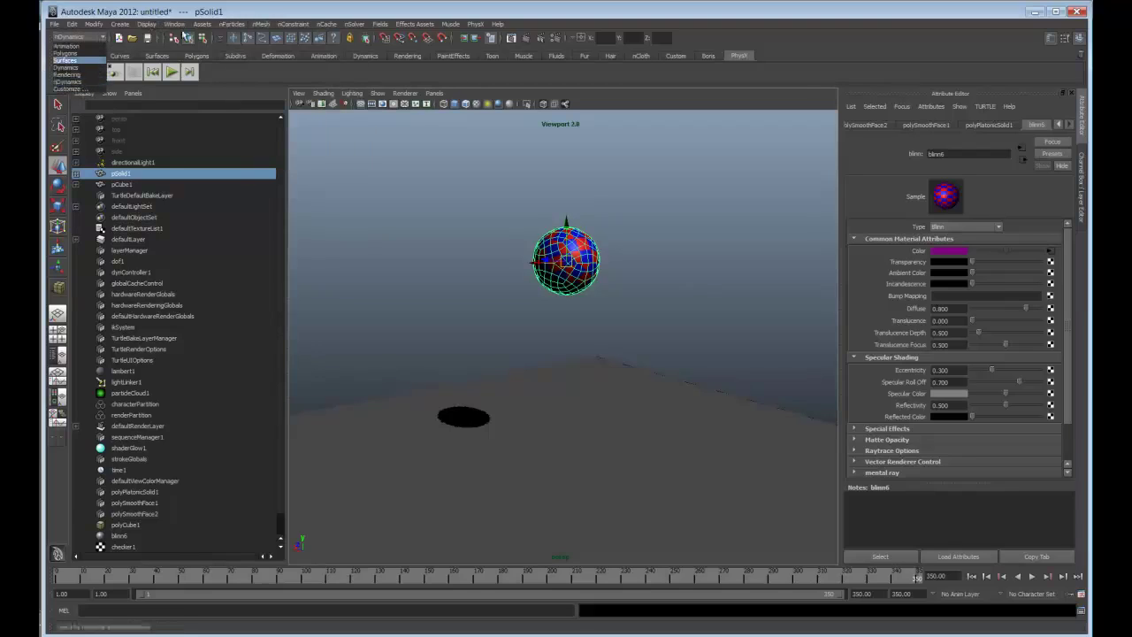
click(264, 25)
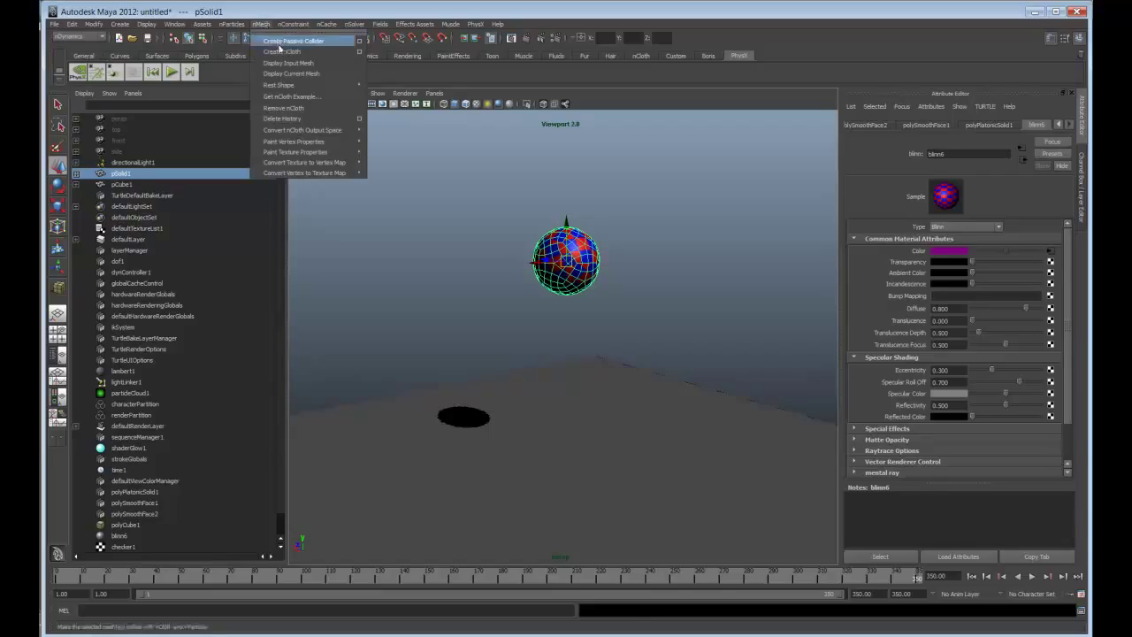
click(284, 51)
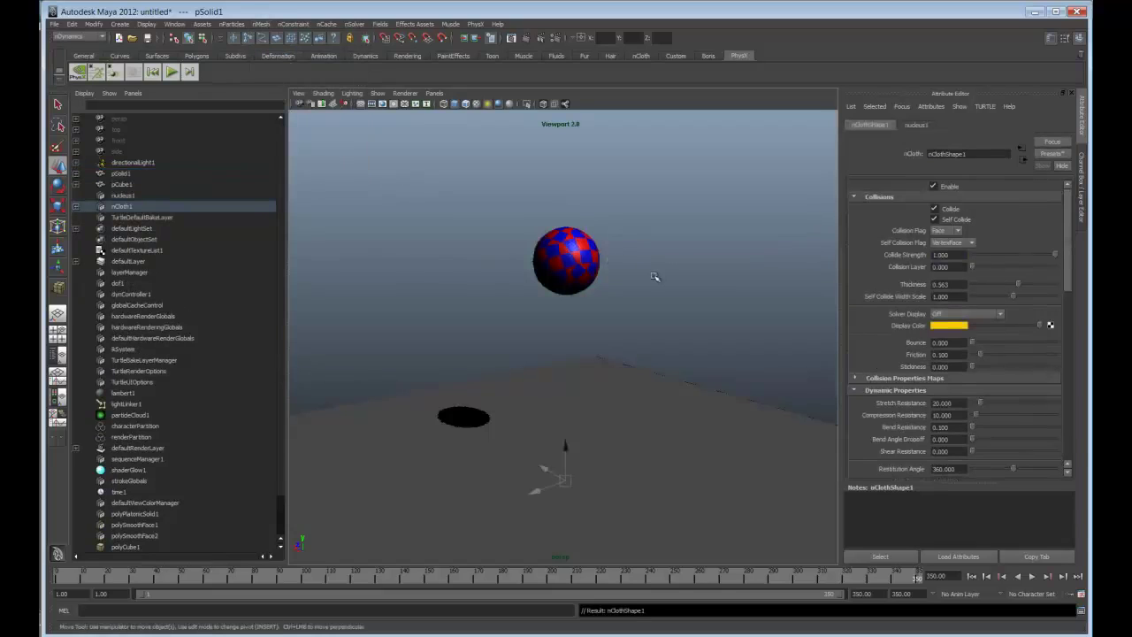
Step: Make the floor cube a passive collider for the nCloth simulation
click(610, 405)
click(611, 404)
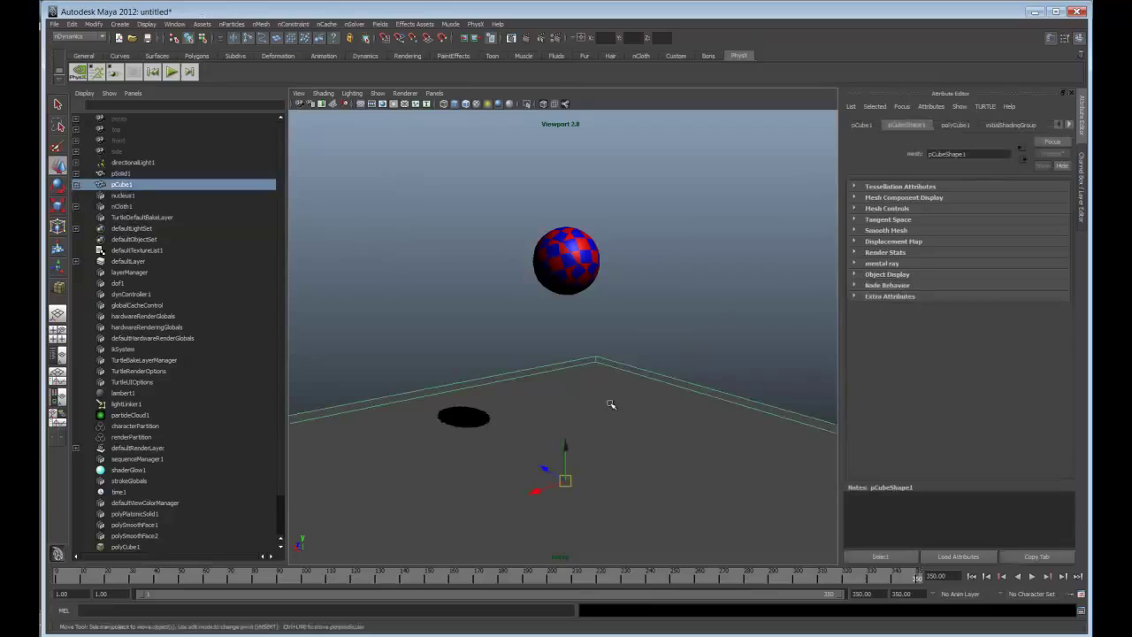
click(261, 23)
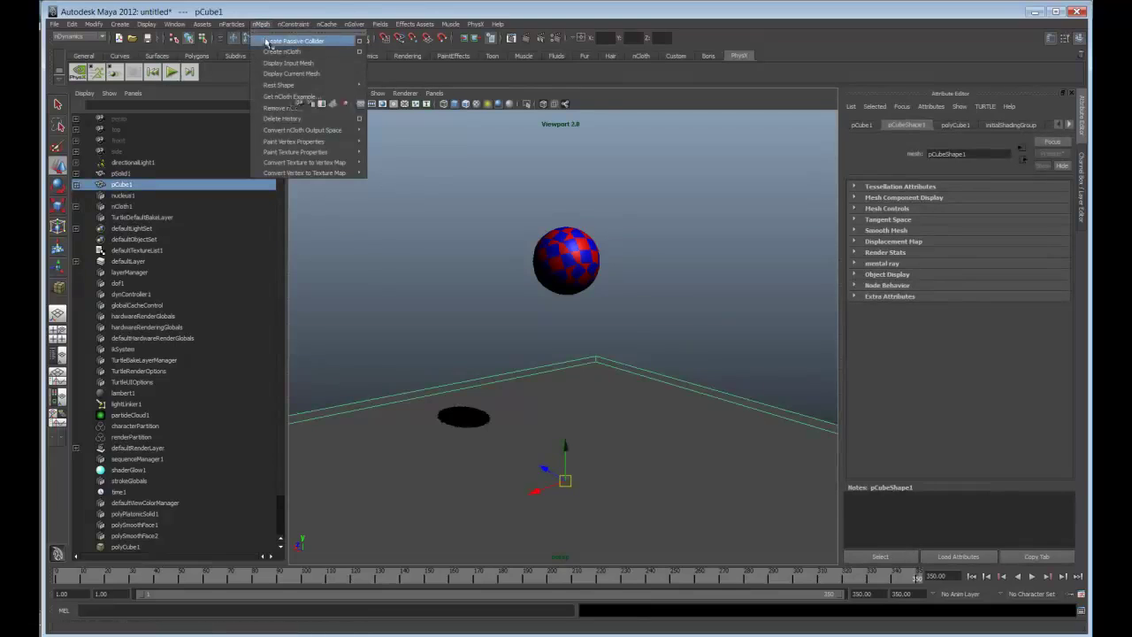
click(266, 42)
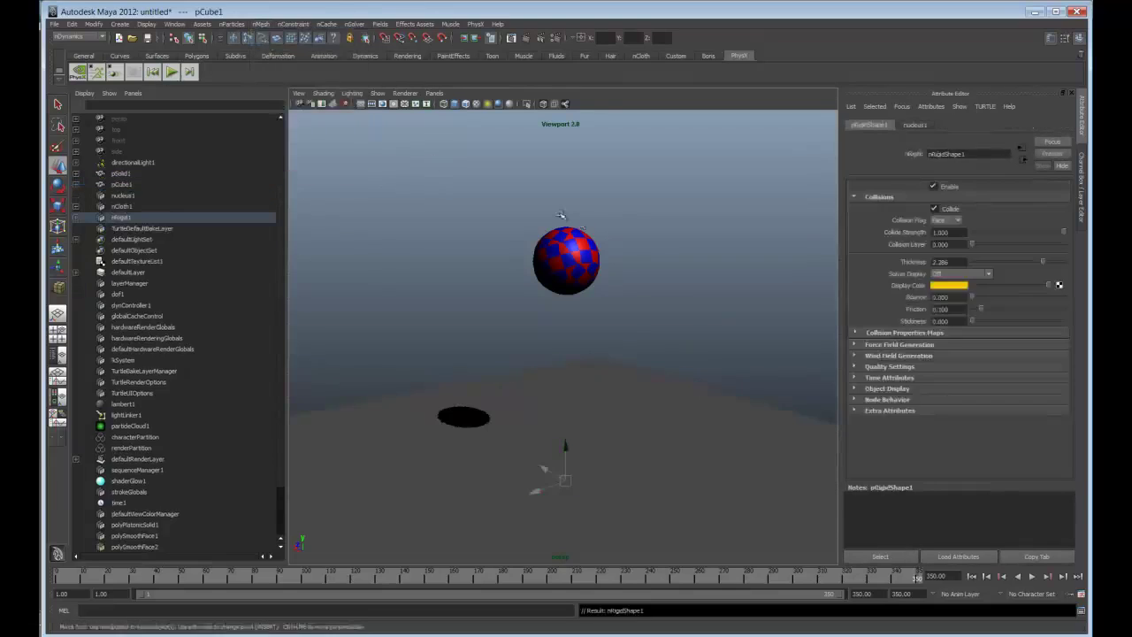
click(680, 322)
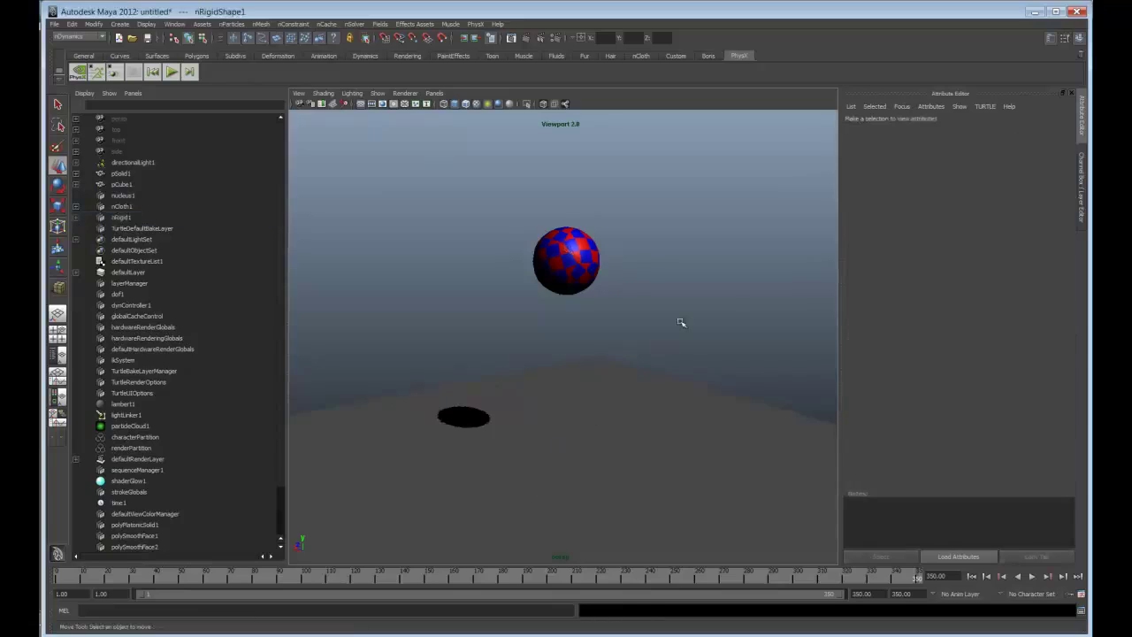
Step: Set the Gravity of the ball's nucleus solver to 40
click(564, 256)
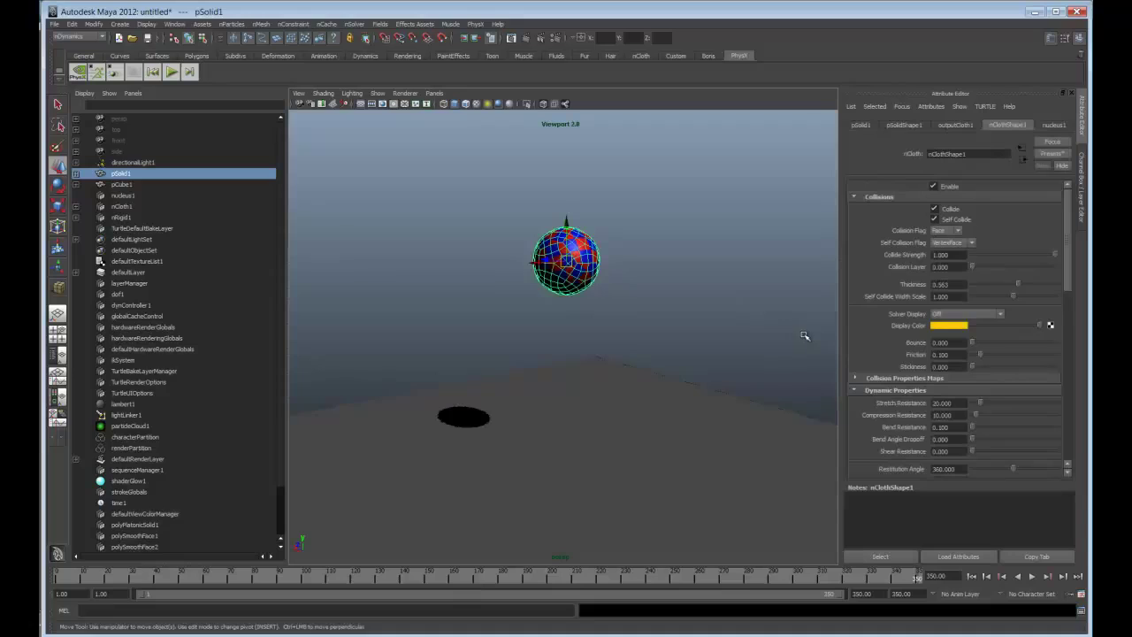
mouse_move(1068, 216)
mouse_down()
mouse_move(1075, 337)
mouse_move(1068, 200)
mouse_up()
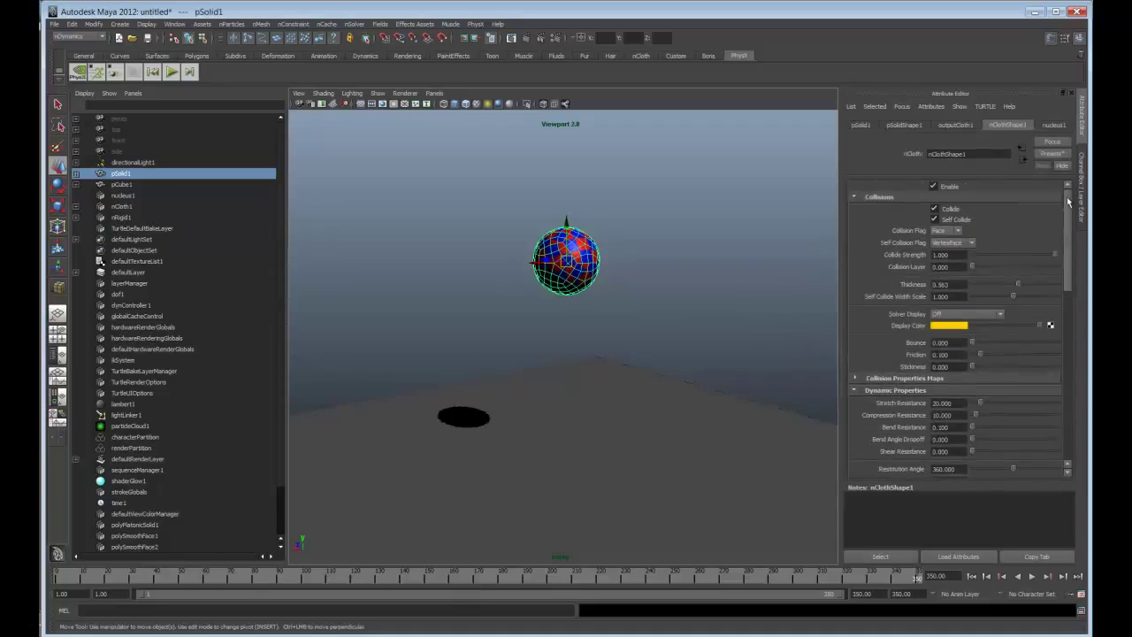
click(751, 292)
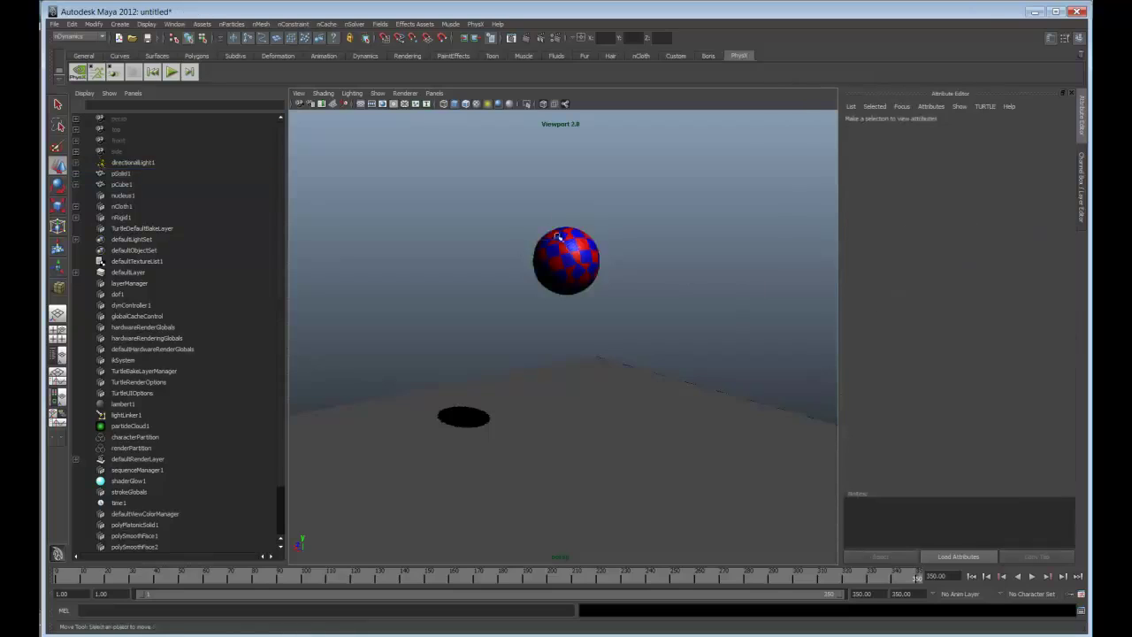
click(576, 269)
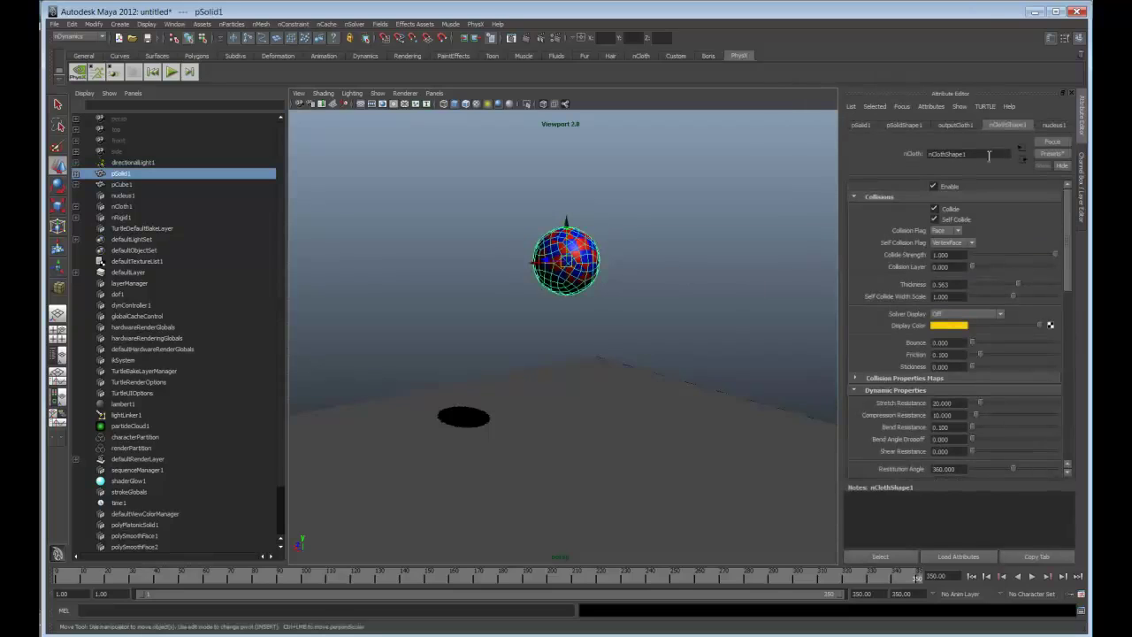
click(1053, 128)
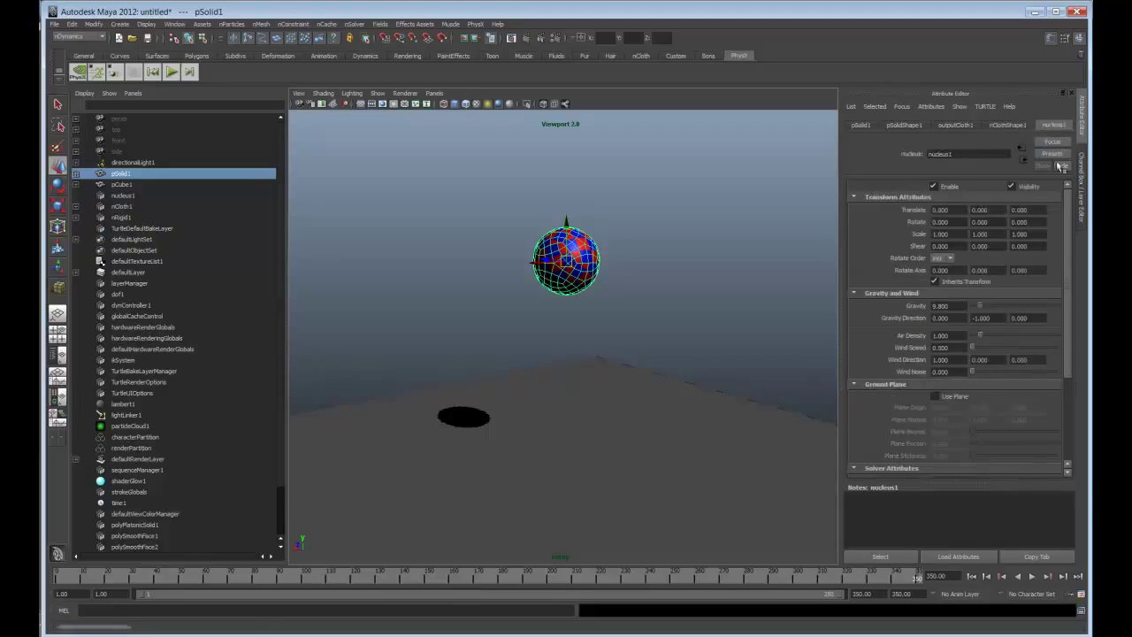
click(960, 305)
text(40)
key(Return)
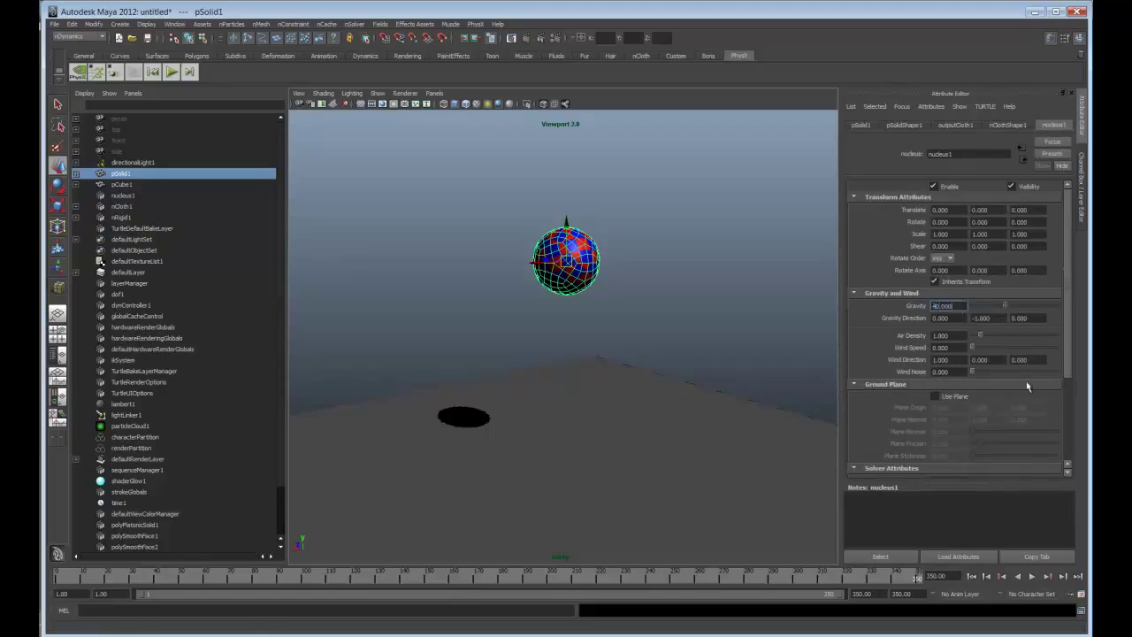
Step: Set the ball's nCloth collision Thickness to 0.374 and its Bounce to 5
click(1008, 126)
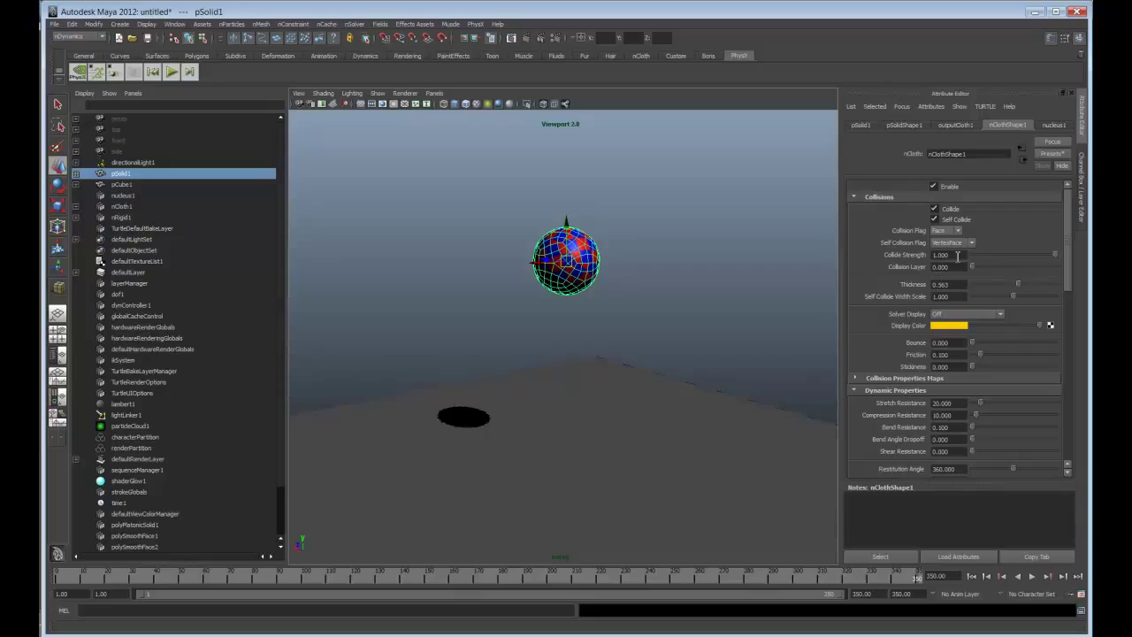
click(957, 285)
key(BackSpace)
key(Return)
key(BackSpace)
click(961, 345)
text(5)
key(Return)
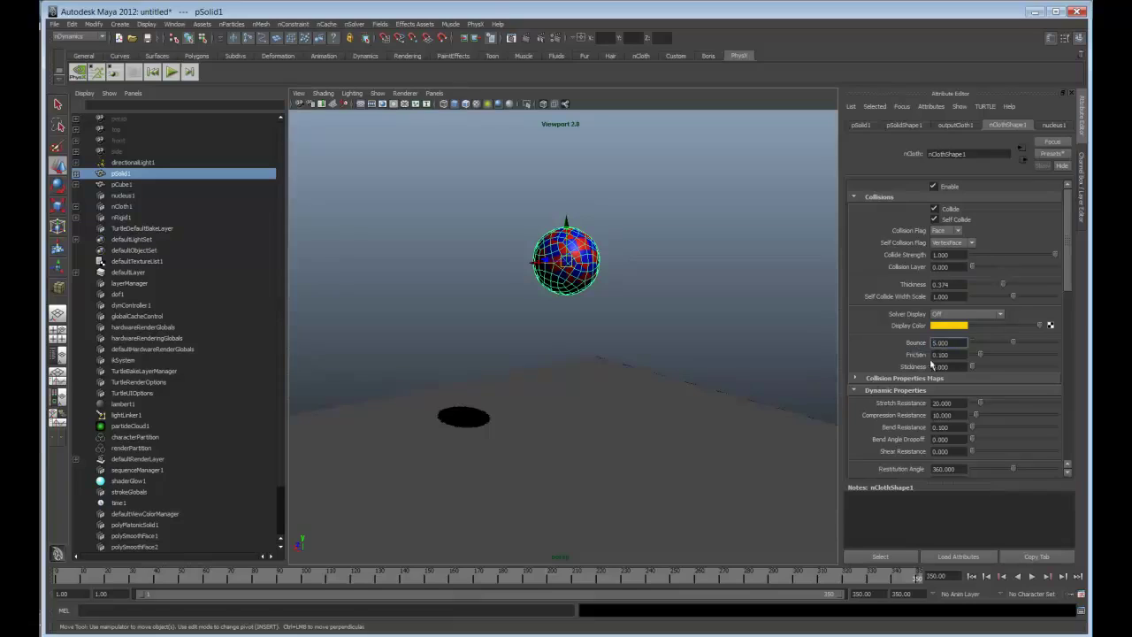
Step: Set the ball's nCloth Stretch Resistance to 10 and its Compression Resistance to 0.1
drag(1070, 277, 1062, 335)
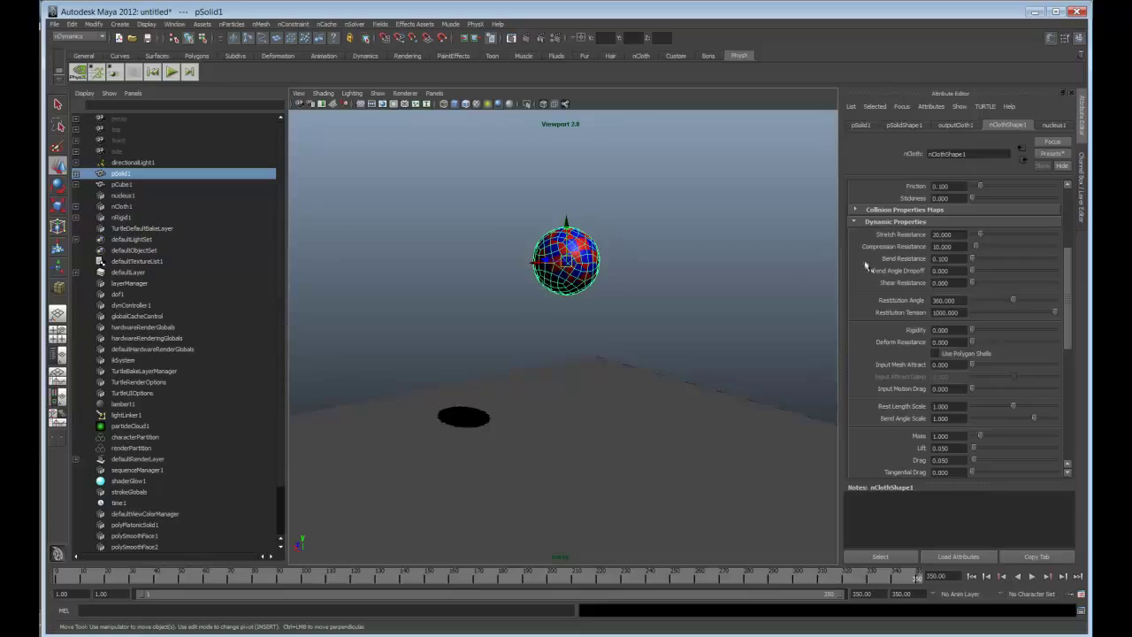
click(958, 237)
text(10)
key(Return)
click(953, 247)
text(1)
key(Return)
Step: Set the ball's nCloth Bend Resistance and Rigidity to 0.05 each, and enter its Mass value
click(957, 259)
text(.)
click(952, 330)
text(.05)
drag(1067, 344, 1066, 395)
drag(960, 292, 883, 281)
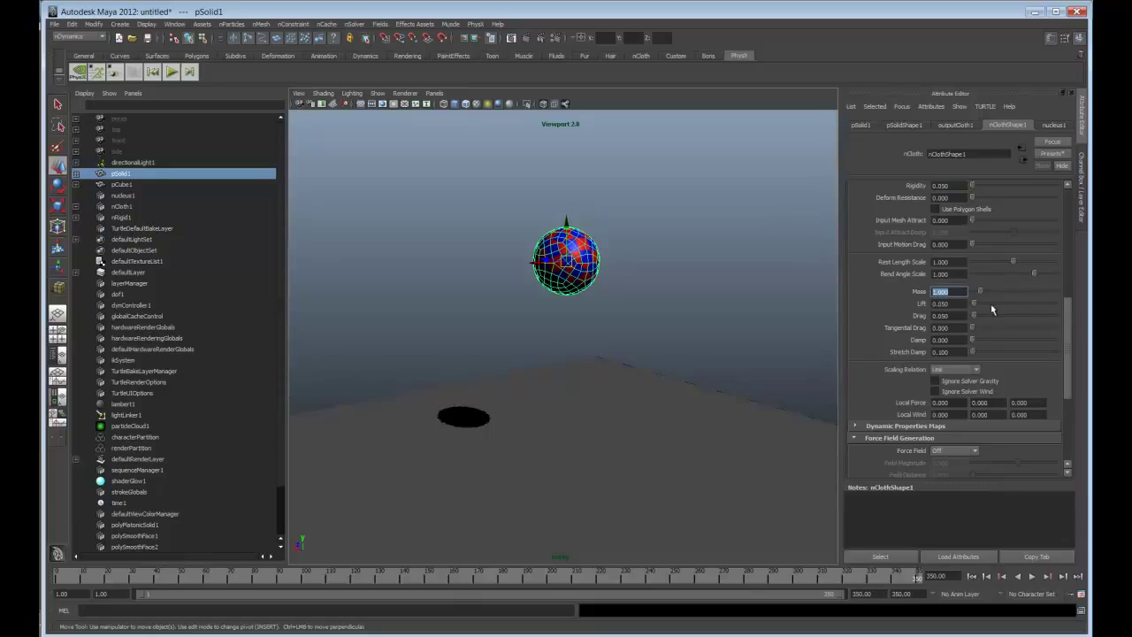
key(Return)
drag(1074, 358, 1070, 234)
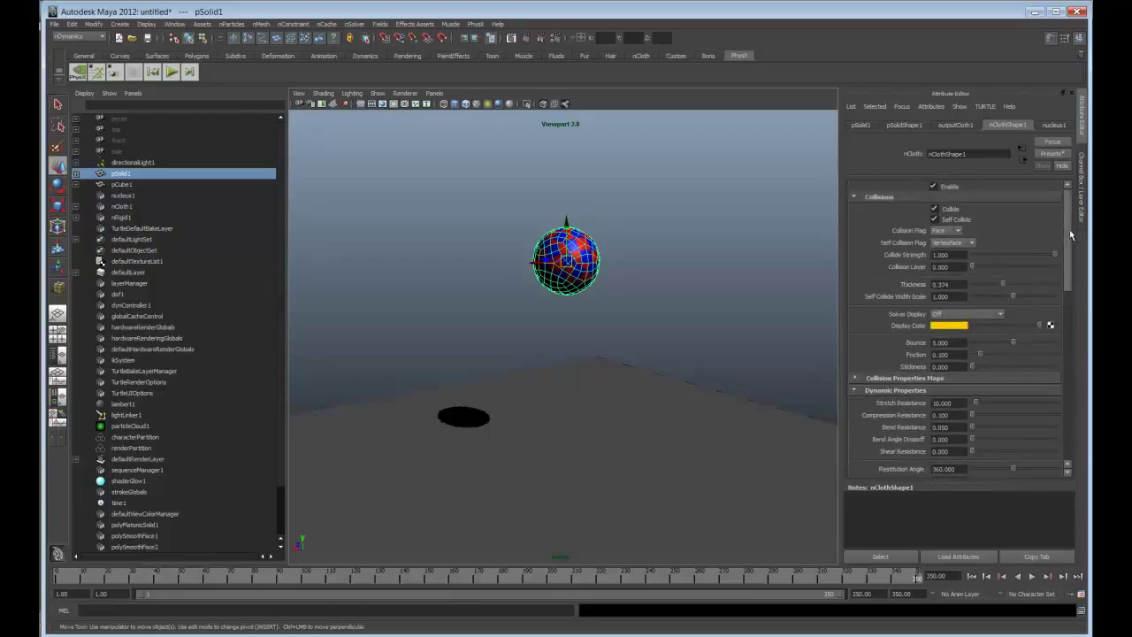
Step: Play the simulation to check how the ball drops onto the floor, and return to frame 1
click(660, 303)
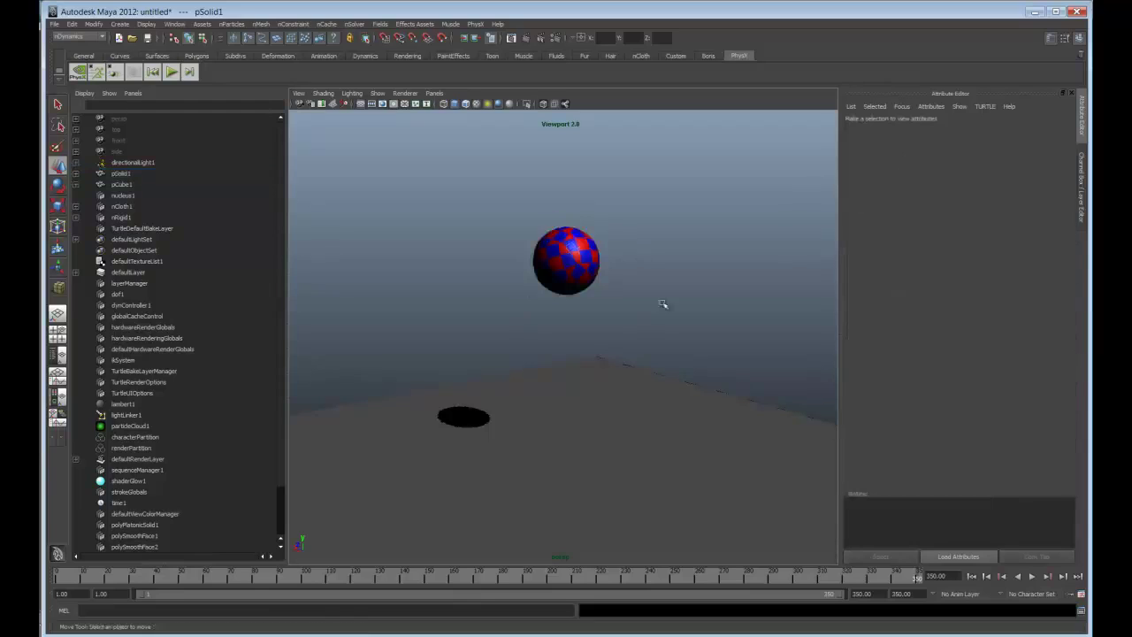
click(1032, 578)
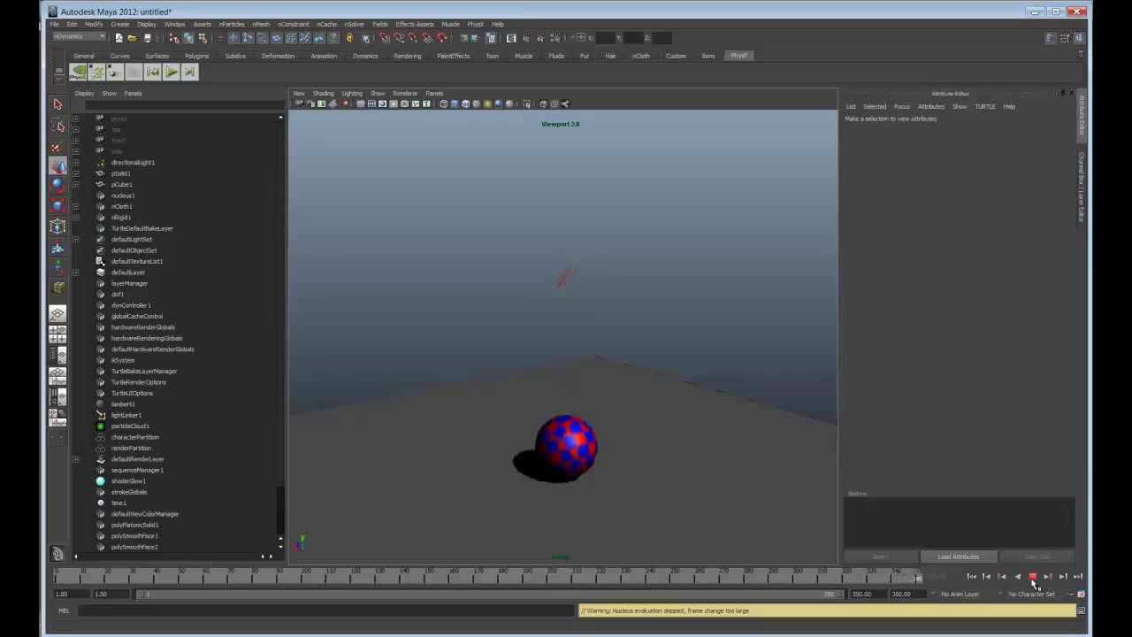
click(1032, 577)
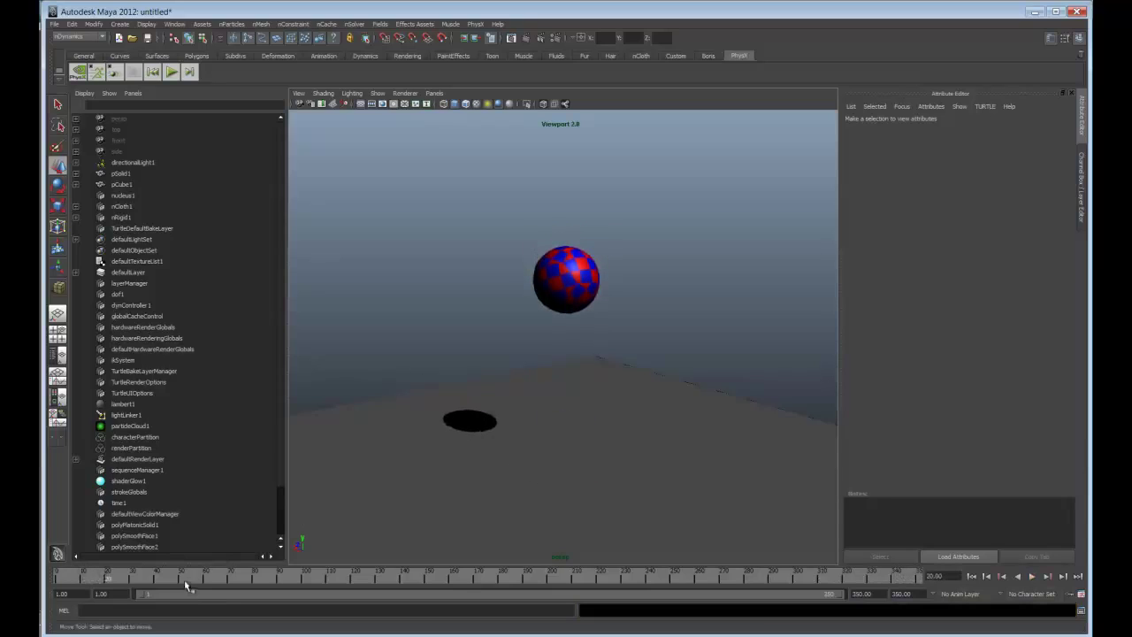
click(60, 577)
Step: Create a new nCache for the ball, replacing the existing nClothShape1.xml cache file
click(555, 239)
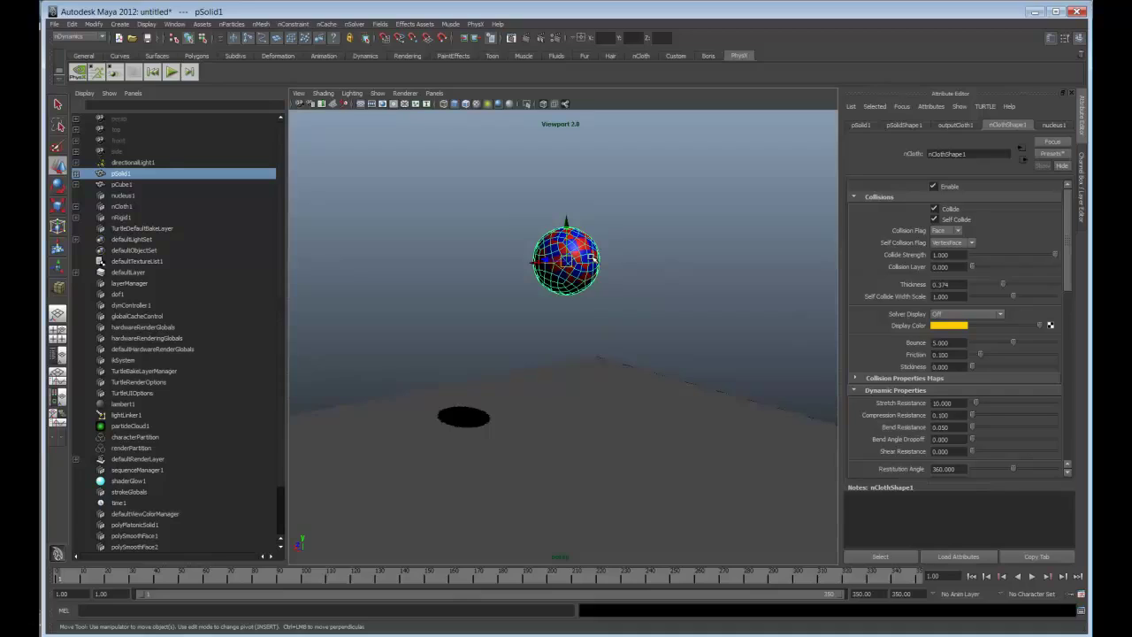
click(327, 25)
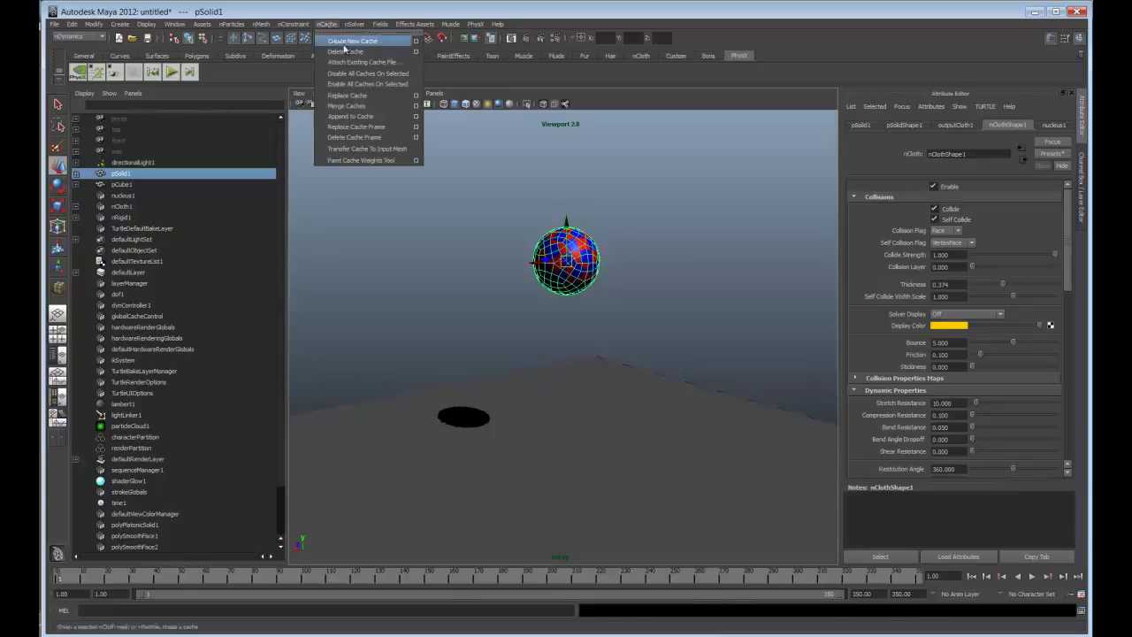
click(344, 41)
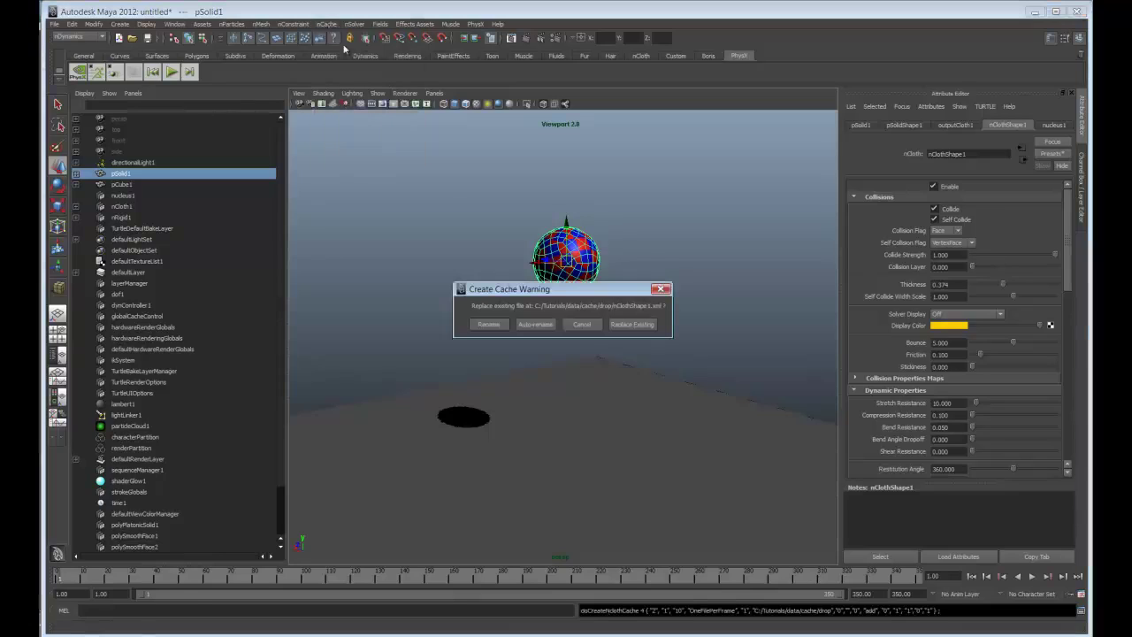
click(630, 324)
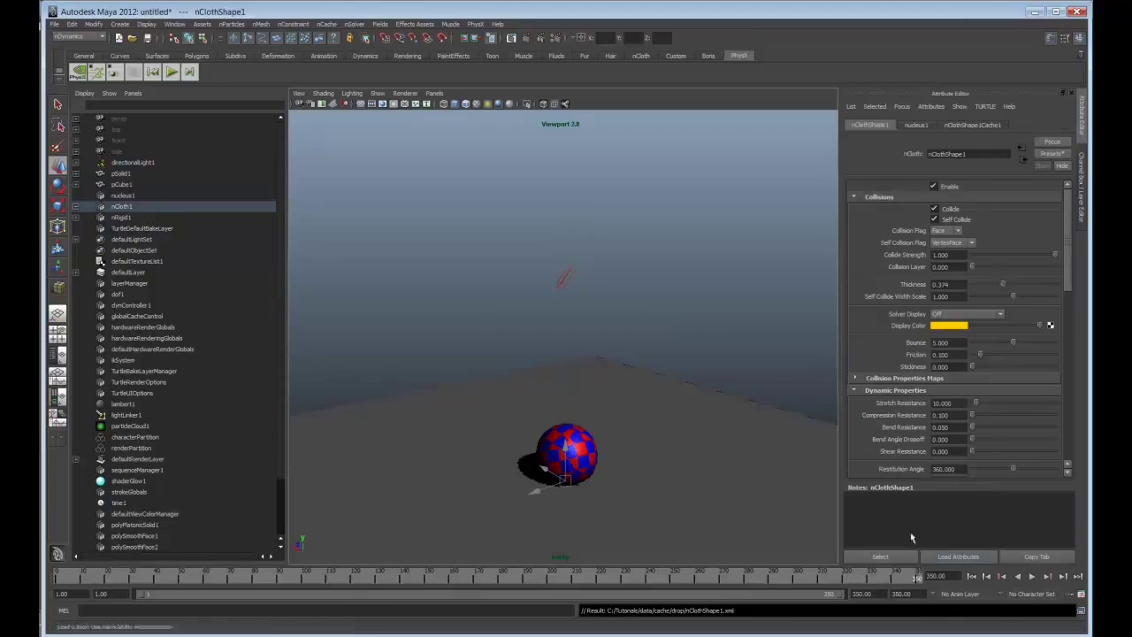
click(643, 312)
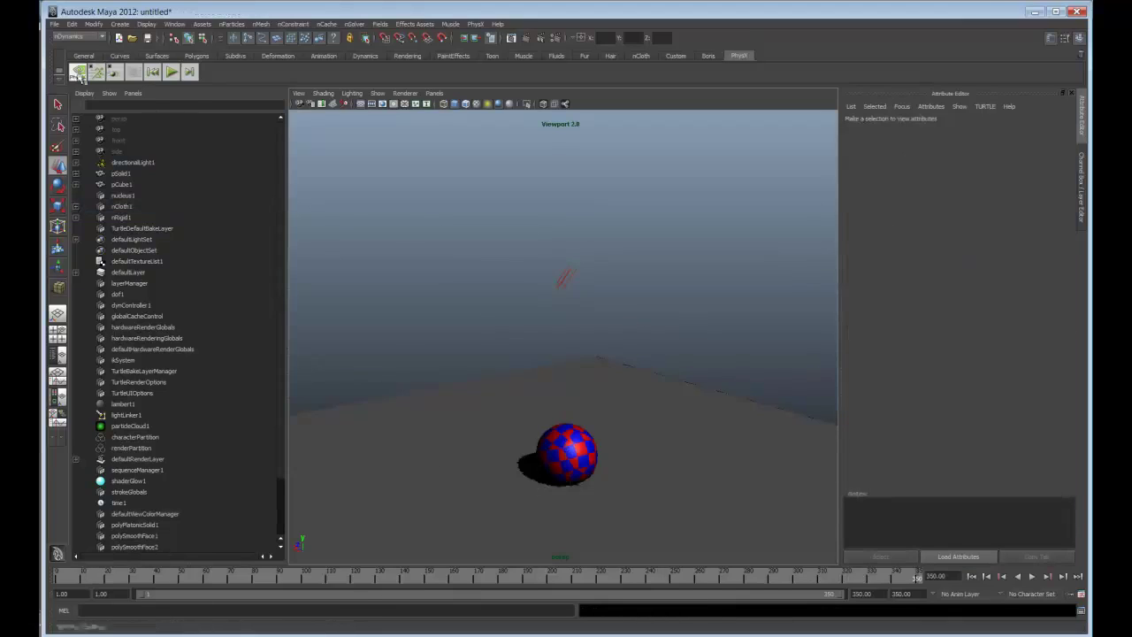
Step: Export the entire scene as FBX, overwriting drop.fbx in the softbody dynamics folder
click(54, 24)
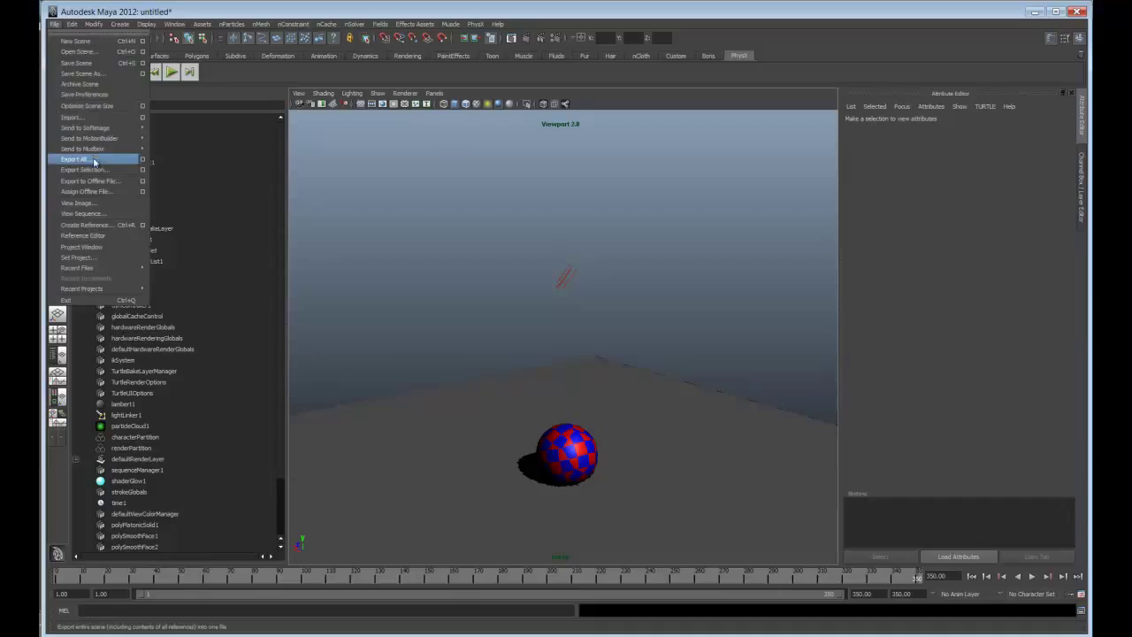
click(142, 159)
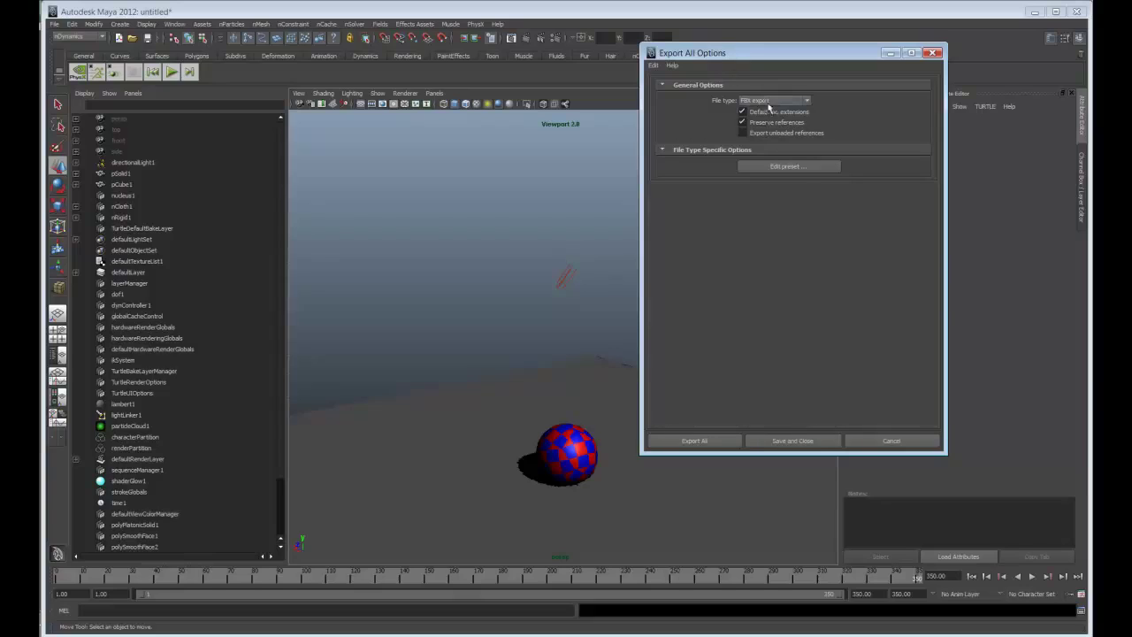
click(694, 440)
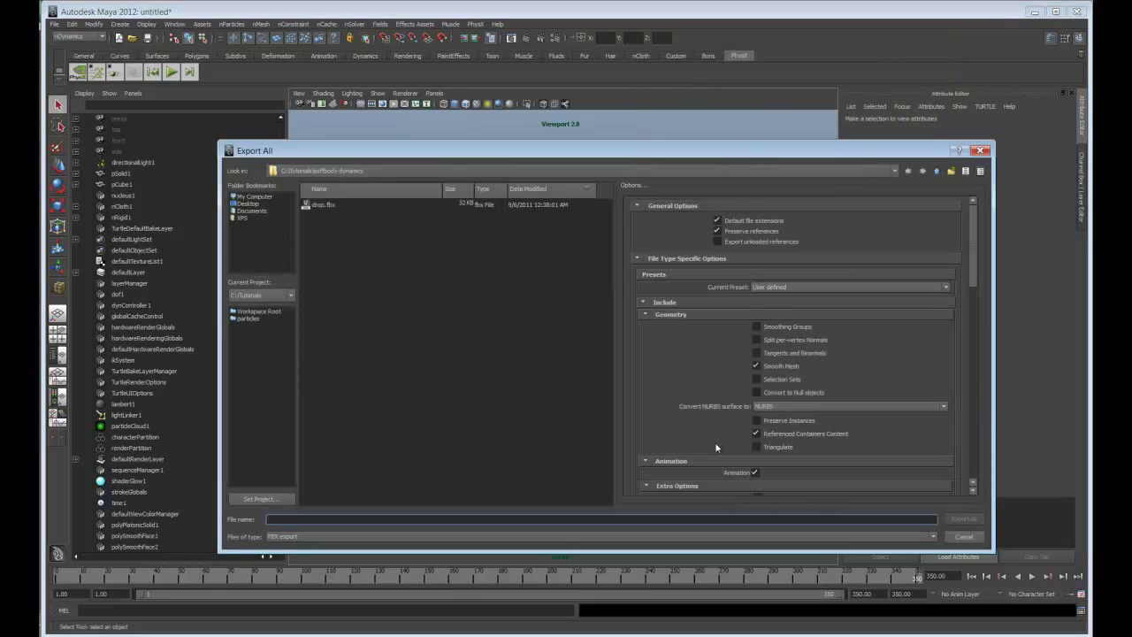
click(311, 207)
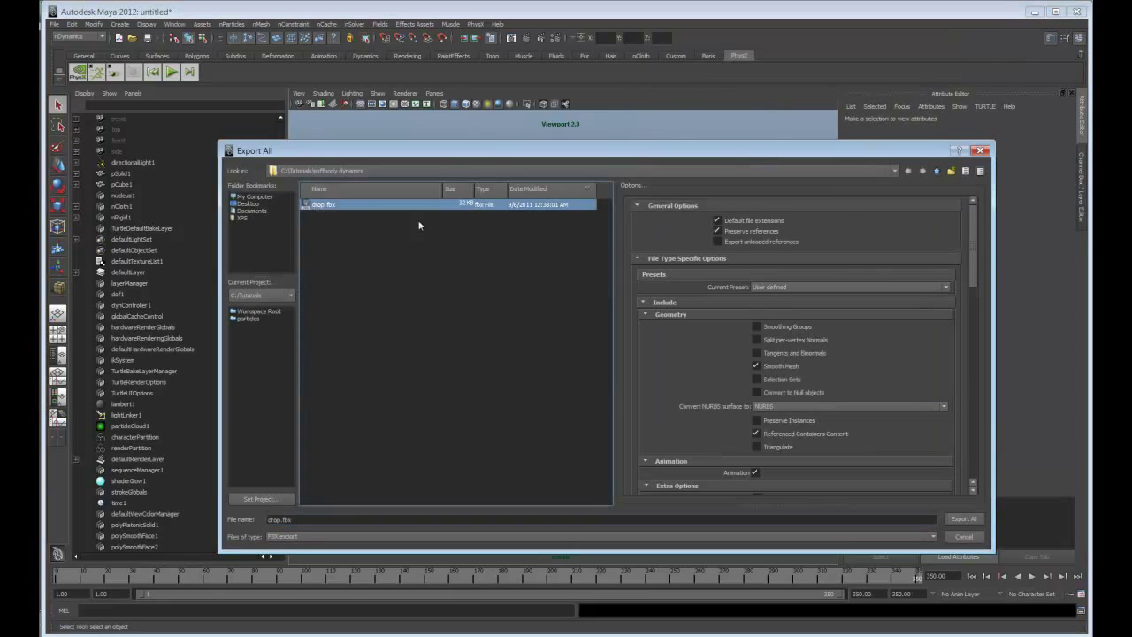
drag(973, 250, 958, 443)
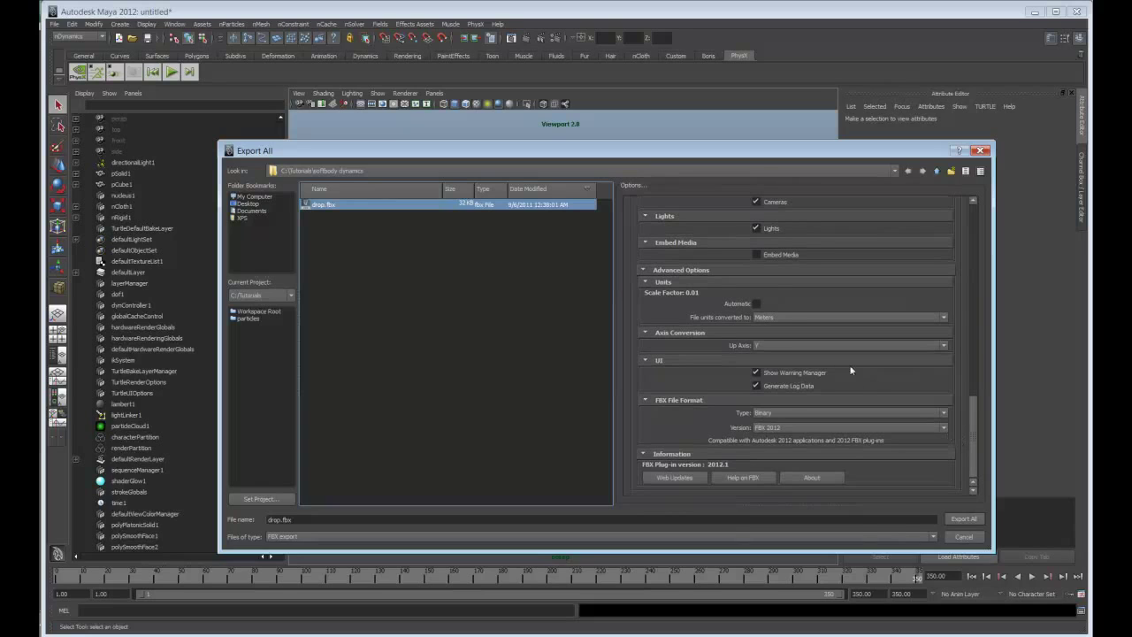
click(983, 519)
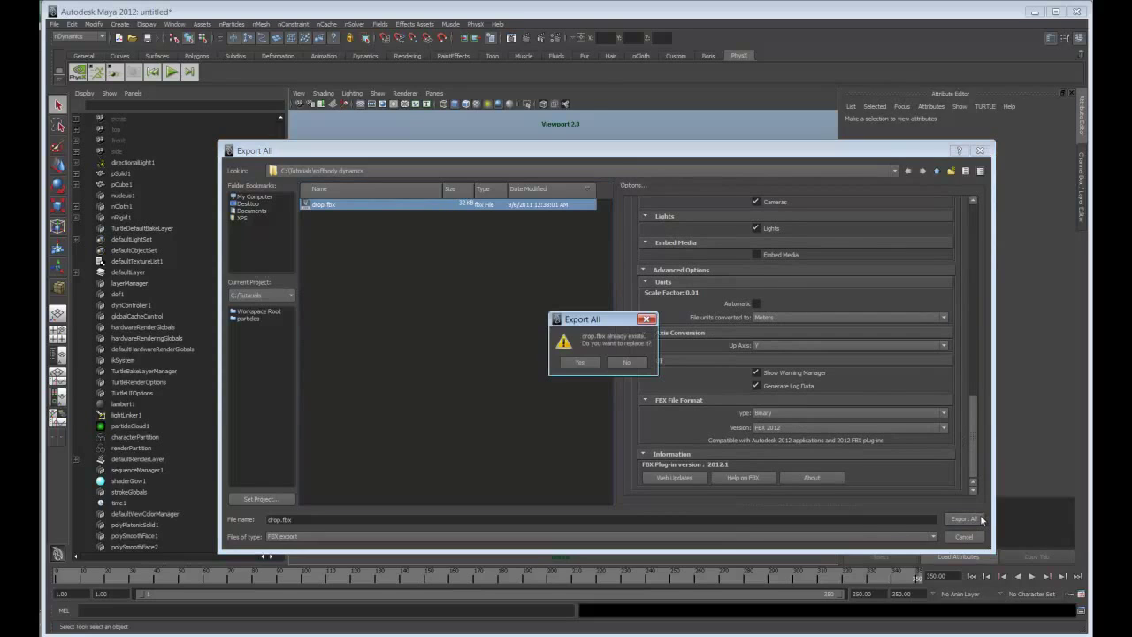
click(581, 359)
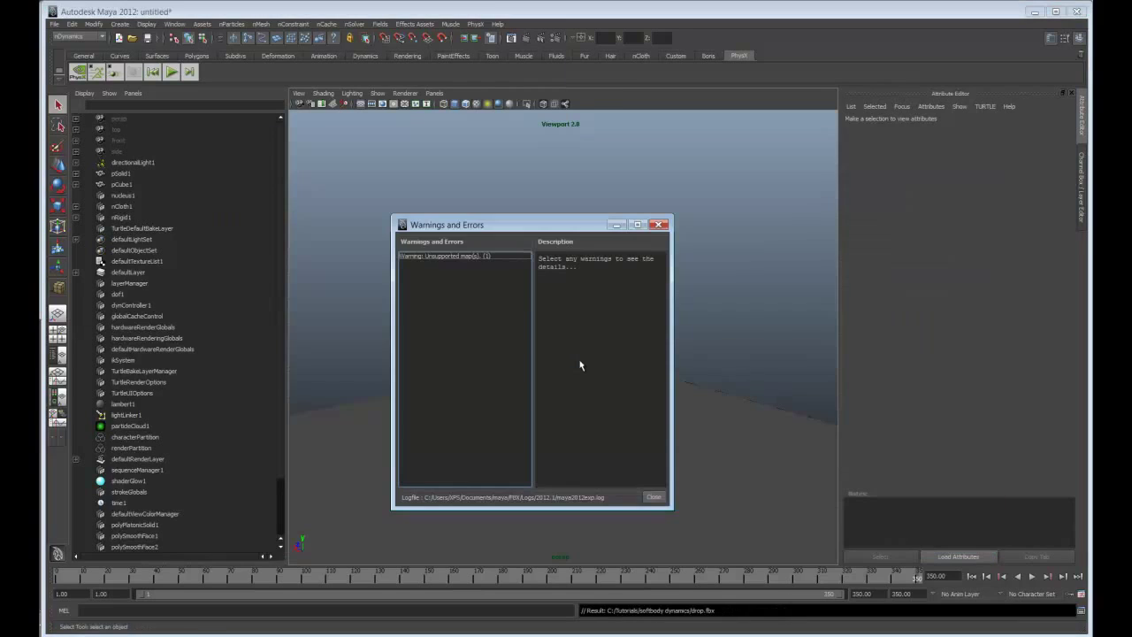
click(656, 497)
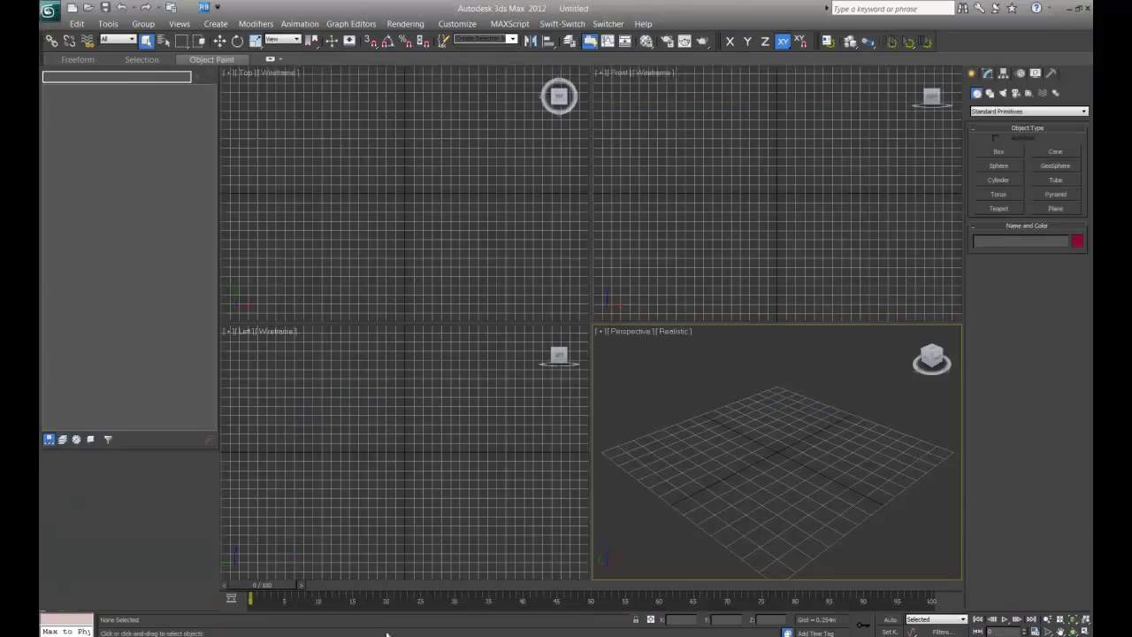
Step: Switch to 3ds Max and import drop.fbx from the softbody dynamics folder
click(49, 11)
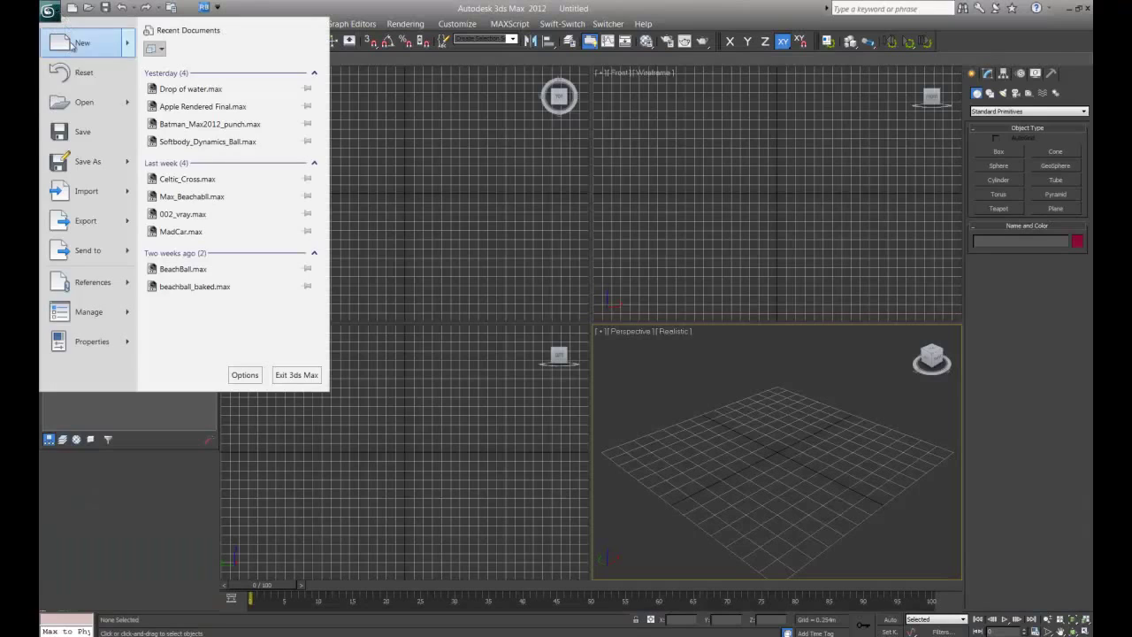
mouse_move(130, 191)
click(170, 86)
click(78, 61)
click(869, 539)
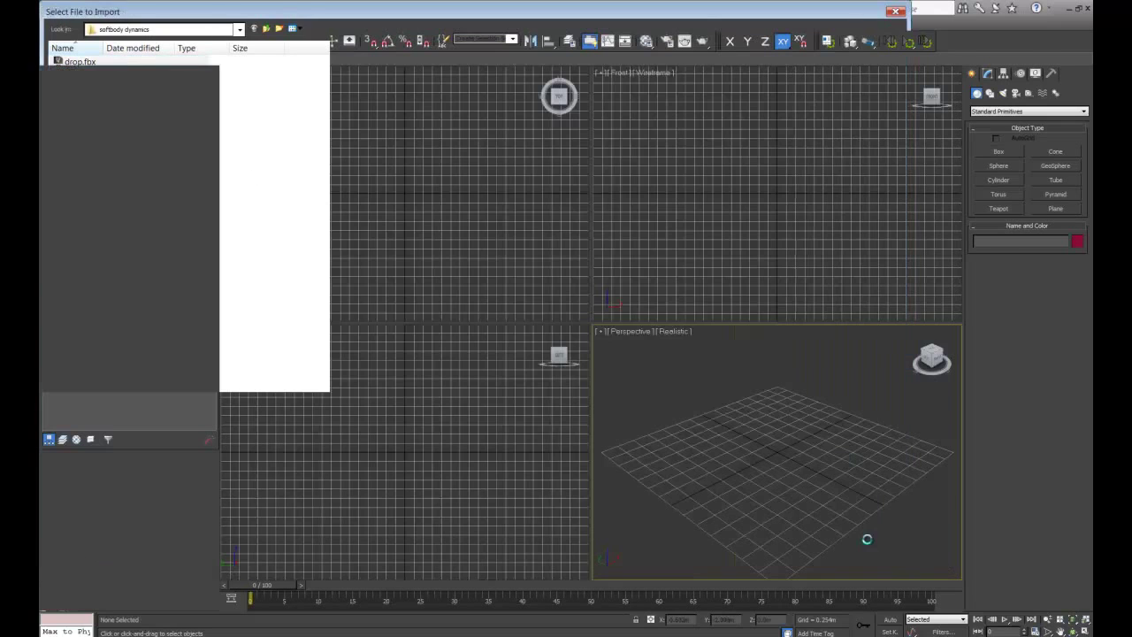
drag(917, 213, 917, 412)
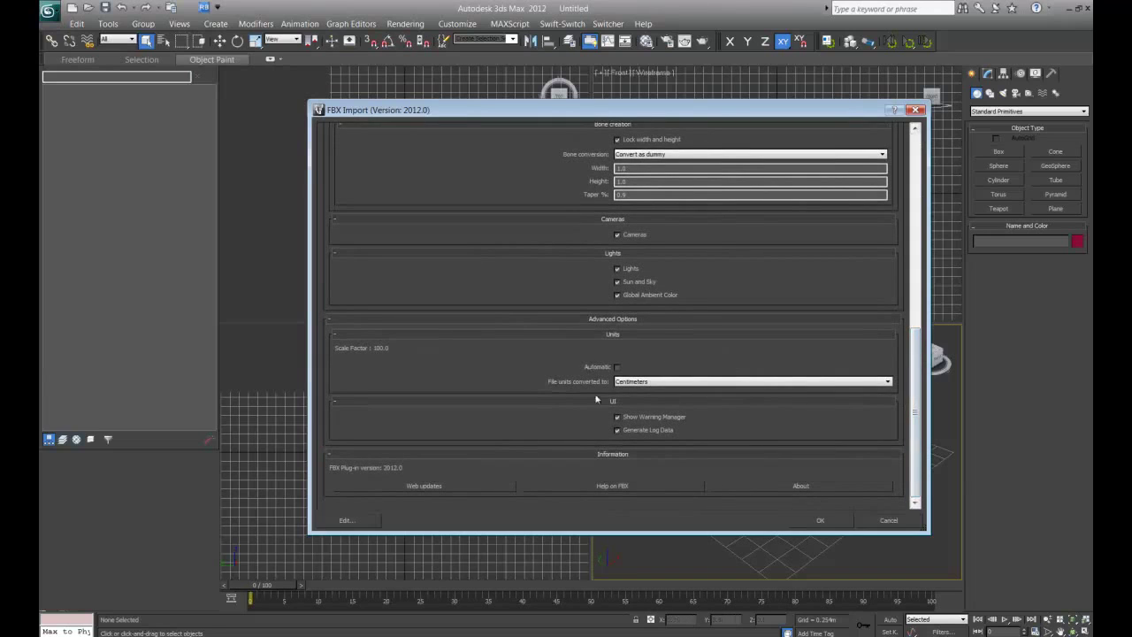
click(820, 520)
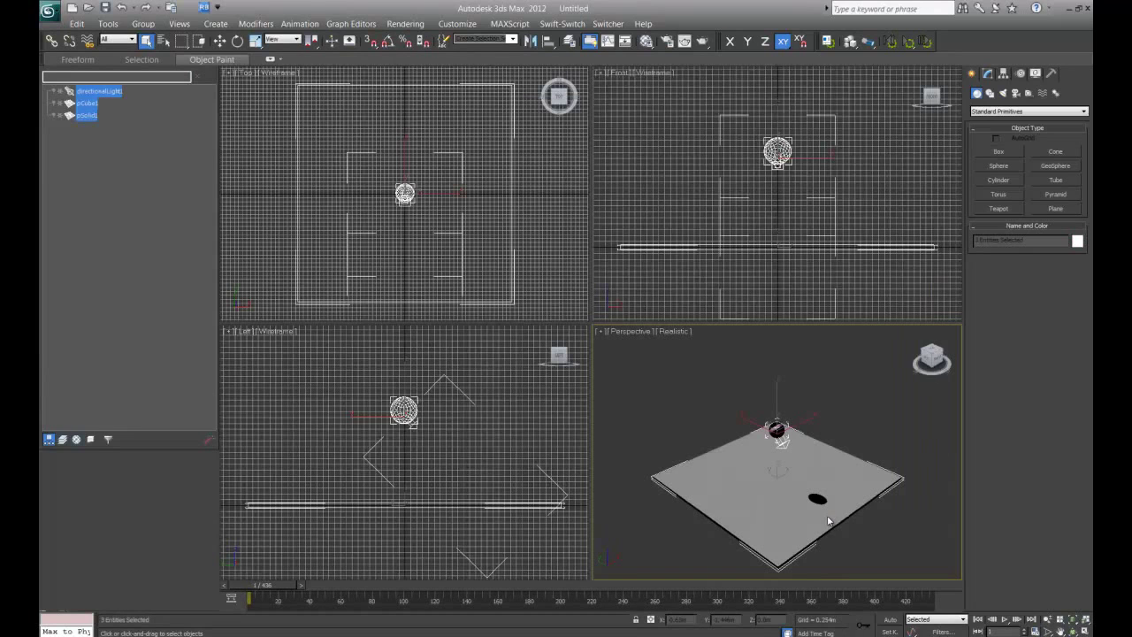
Step: Maximize the perspective view and move the directional light straight up along Z, well above the ball
click(835, 355)
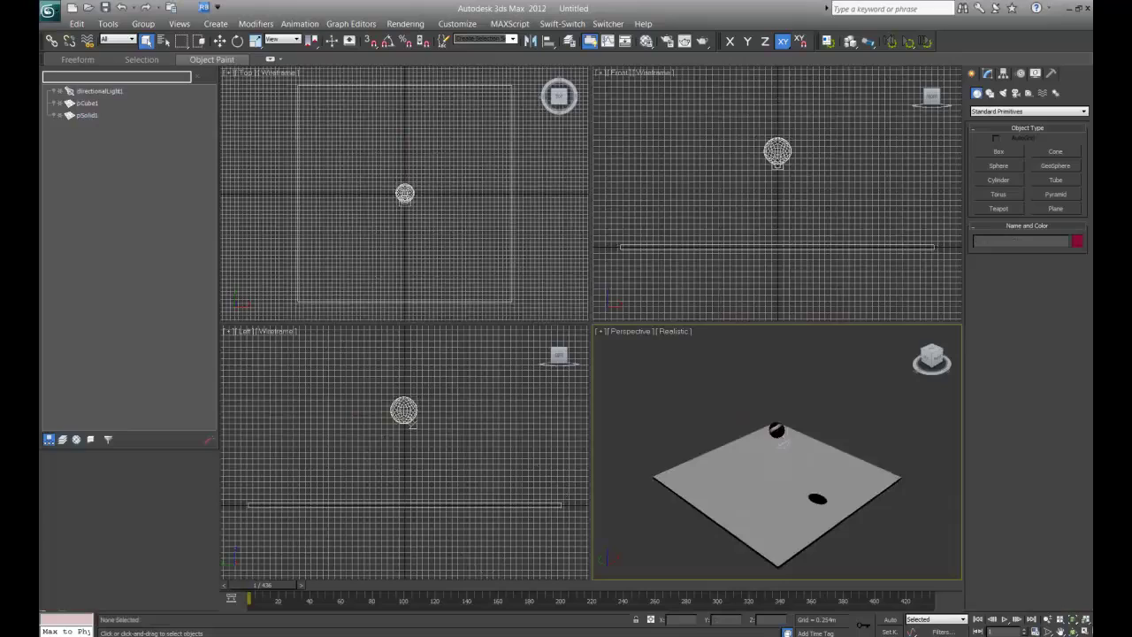
key(alt+w)
alt+middle_drag(633, 358, 558, 350)
click(573, 301)
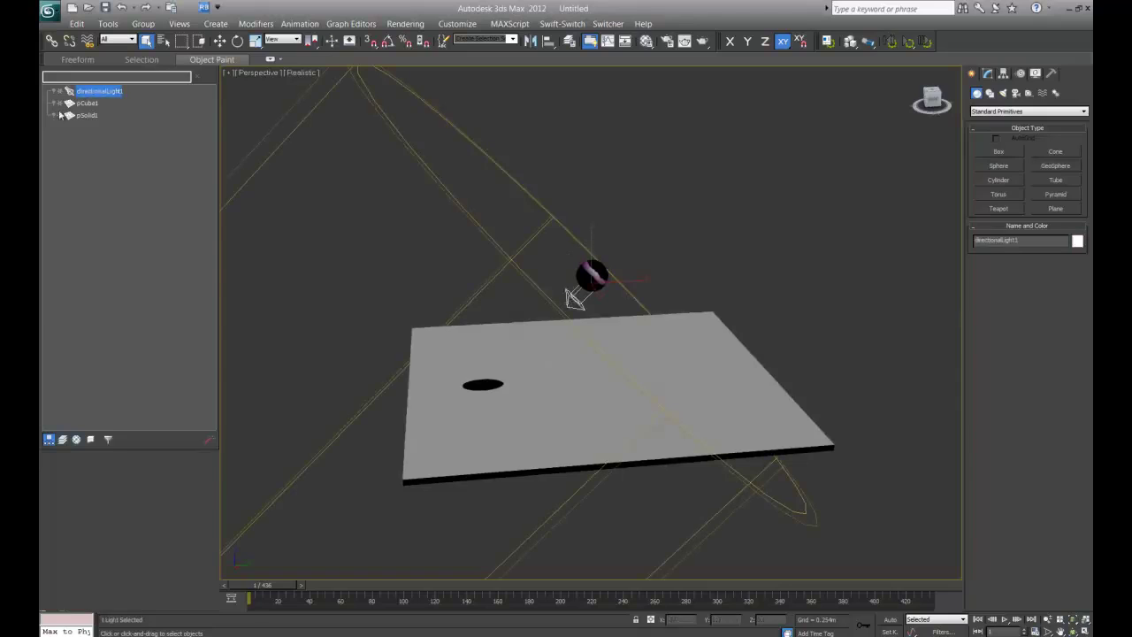
click(220, 41)
drag(591, 238, 590, 135)
Step: Frame the ball and floor, play the imported animation briefly to check the ball's motion, and return to frame 1
scroll(834, 245, up, 5)
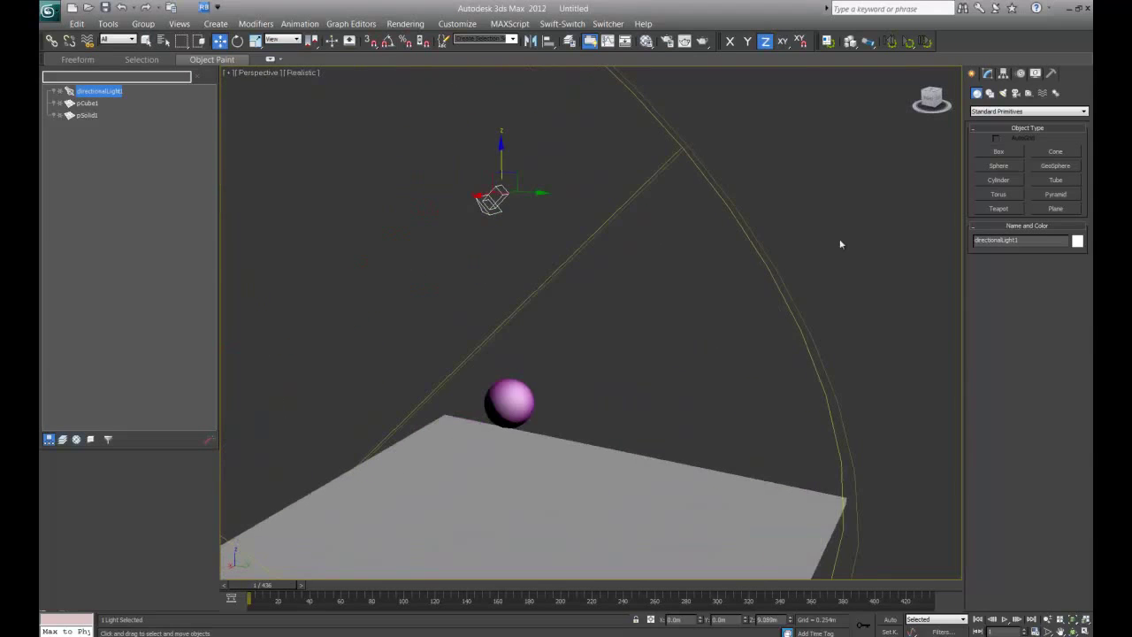
middle_drag(592, 381, 617, 253)
scroll(629, 291, up, 3)
mouse_move(668, 312)
alt+middle_down()
mouse_move(642, 297)
mouse_move(733, 268)
mouse_move(769, 288)
mouse_move(659, 280)
mouse_move(669, 328)
alt+middle_up()
scroll(699, 324, down, 1)
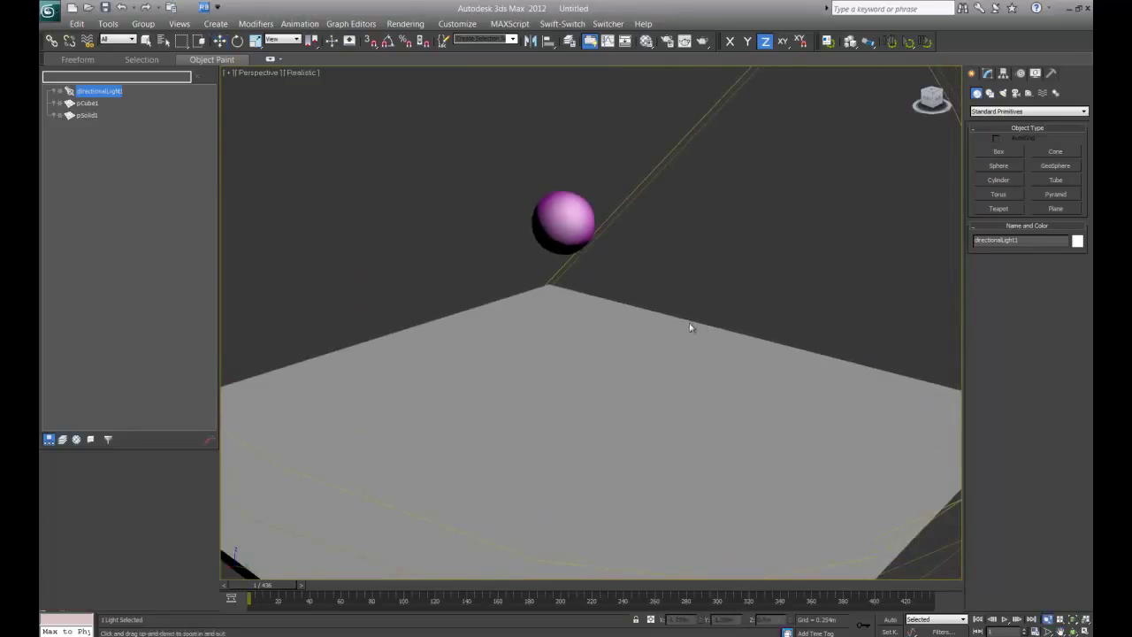
click(1004, 619)
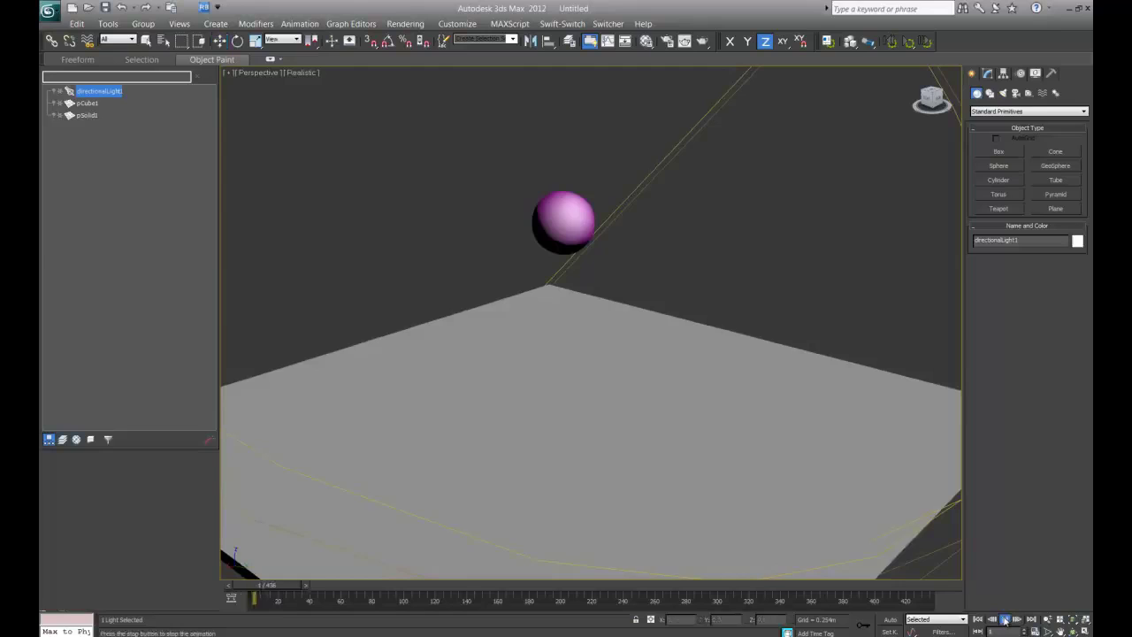
click(1004, 619)
drag(374, 590, 219, 581)
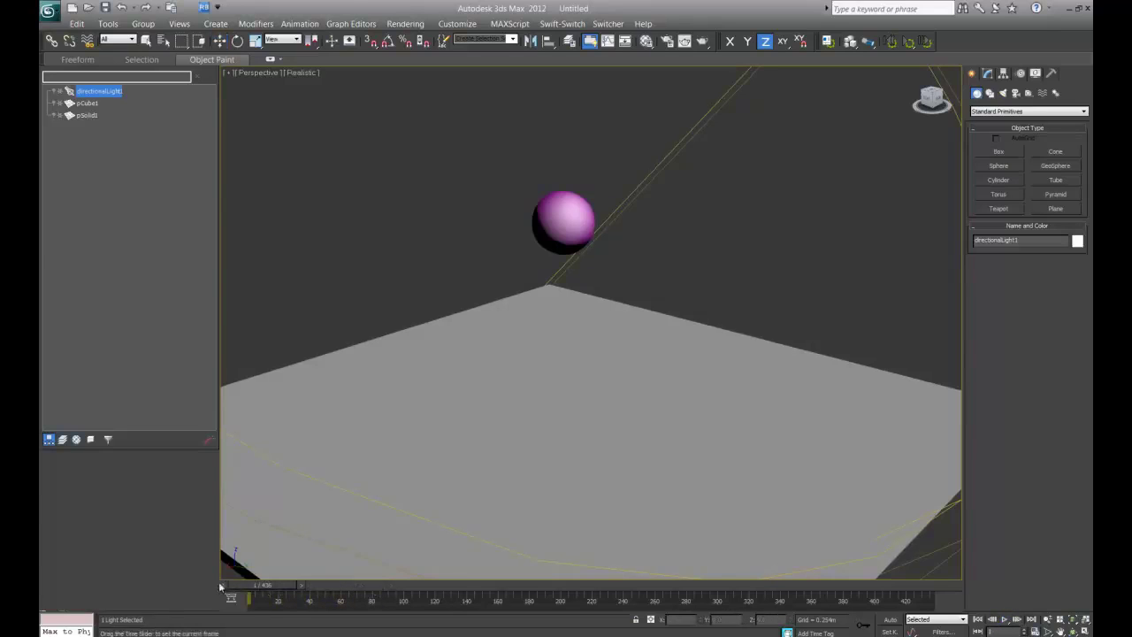
Step: Add a Point Cache modifier to the pSolid1 ball above its Editable Poly base
click(720, 184)
click(561, 204)
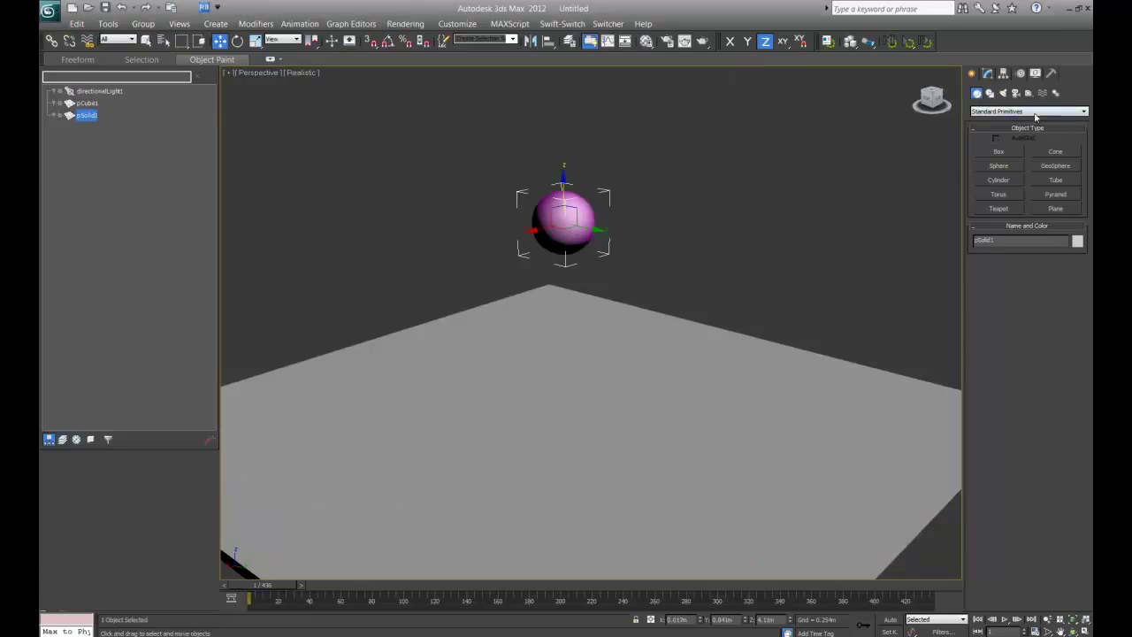
click(1083, 112)
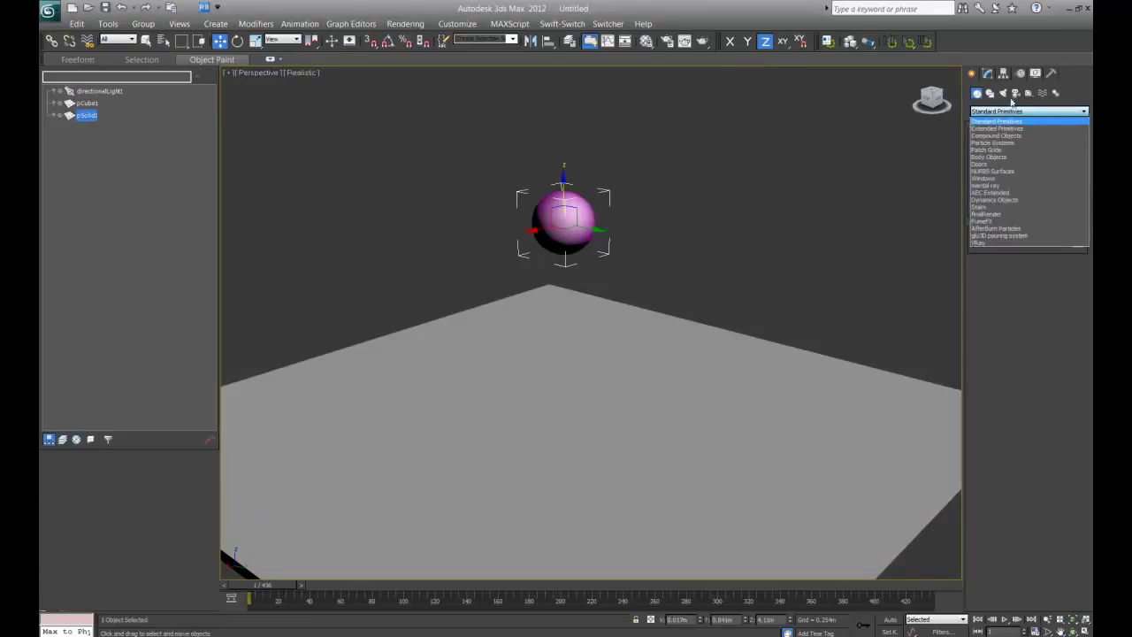
click(988, 75)
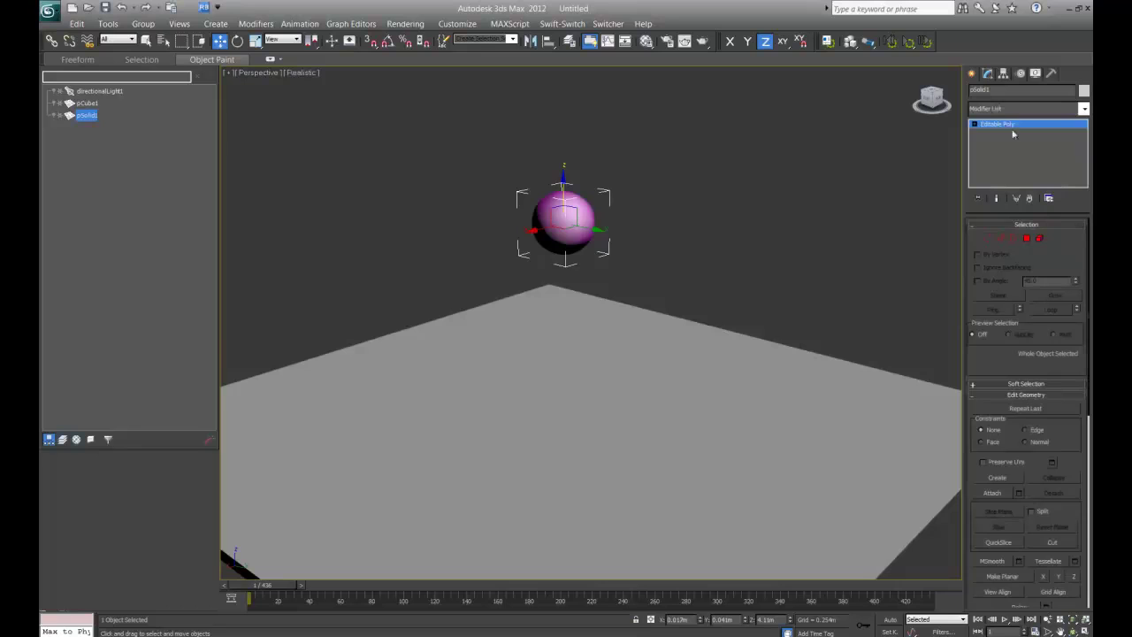
click(1081, 110)
drag(1082, 191, 1077, 381)
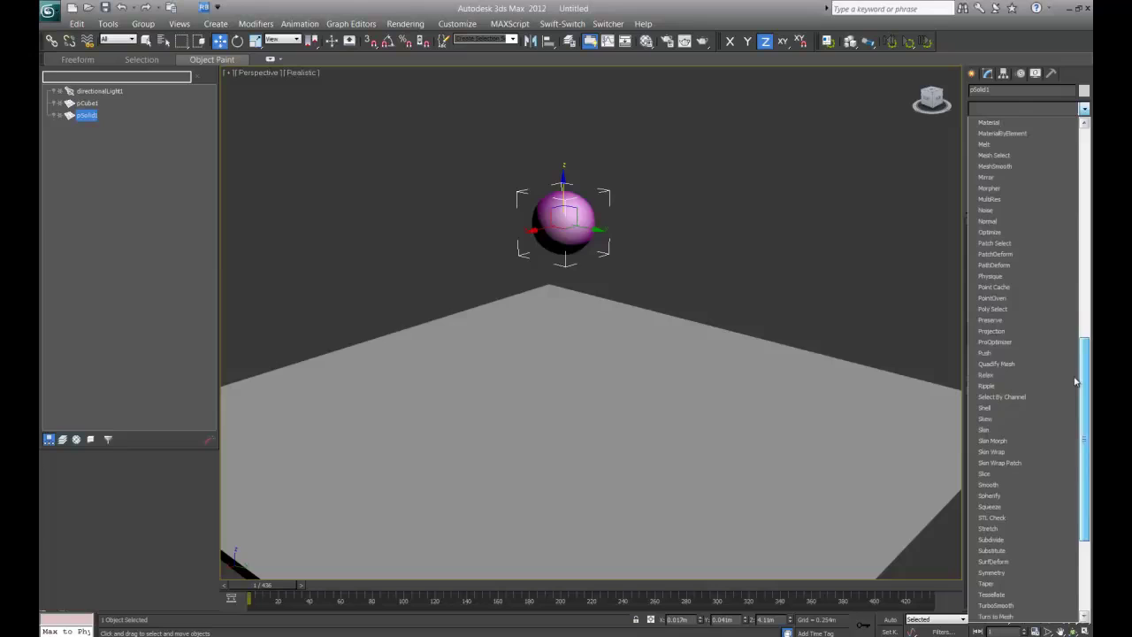
click(1009, 295)
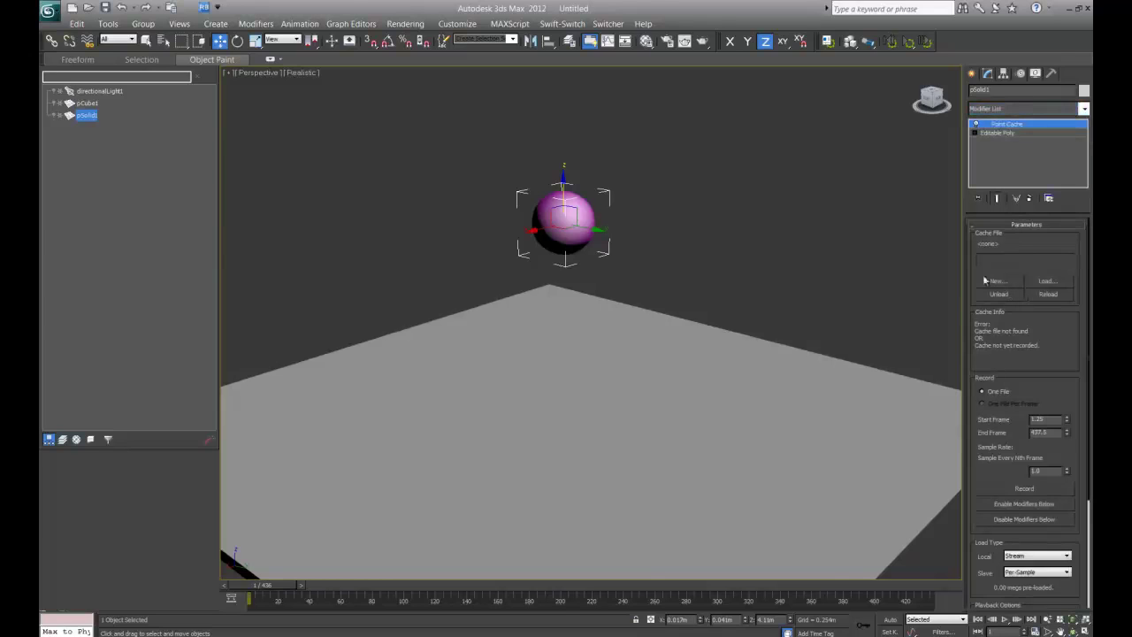
Step: Load nClothShape1.xml from the drop cache folder into the ball's Point Cache modifier and play the animation
click(1045, 283)
click(110, 85)
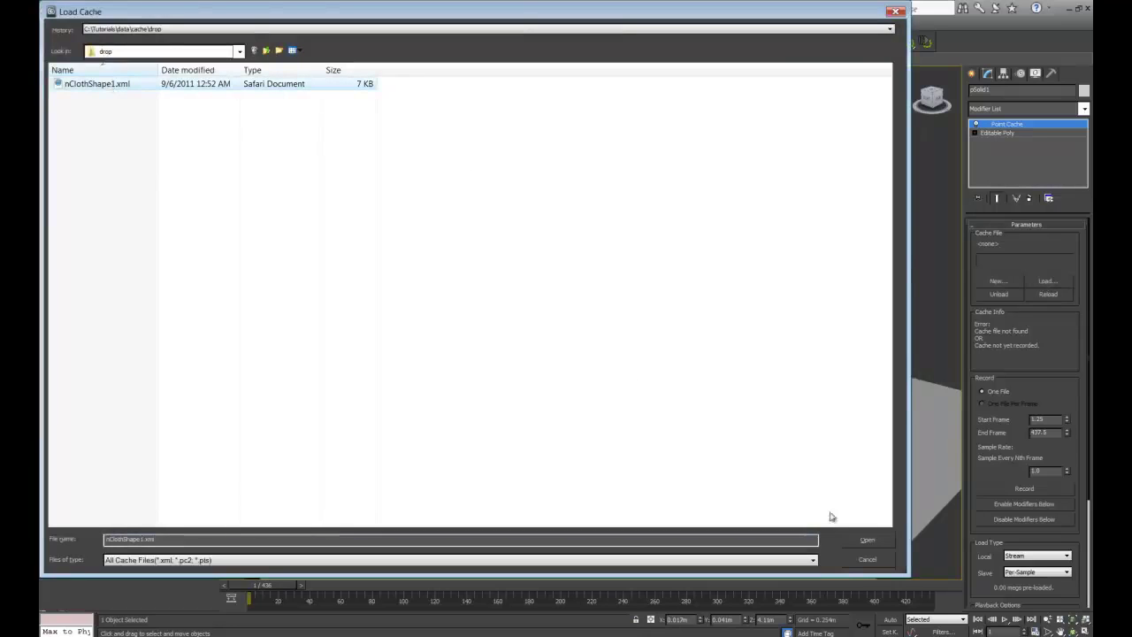
click(878, 541)
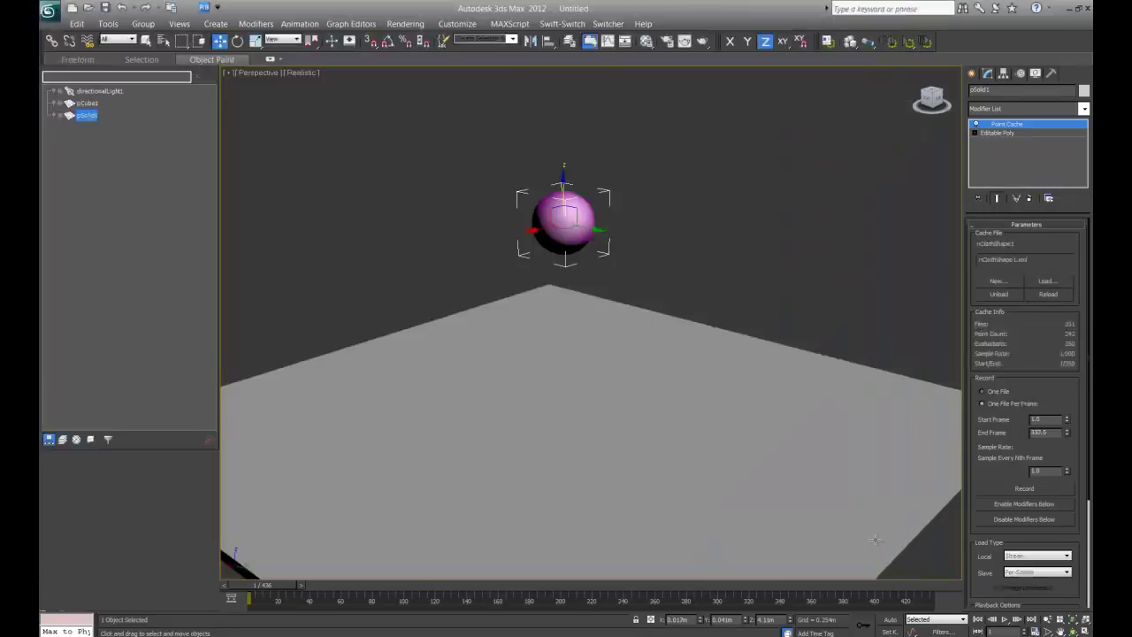
click(1004, 620)
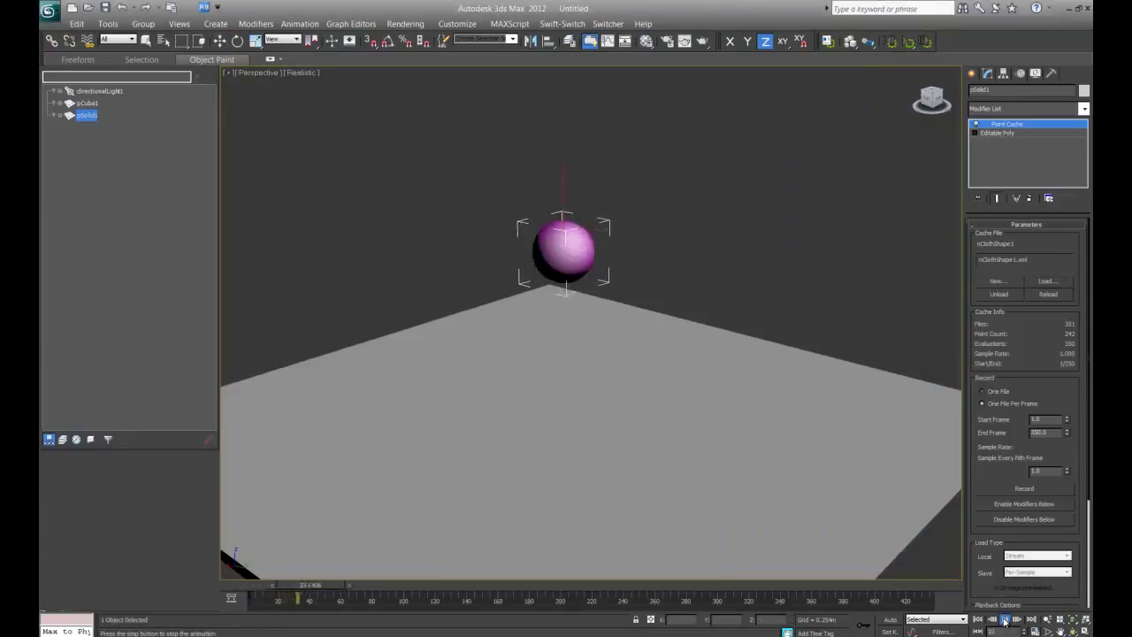